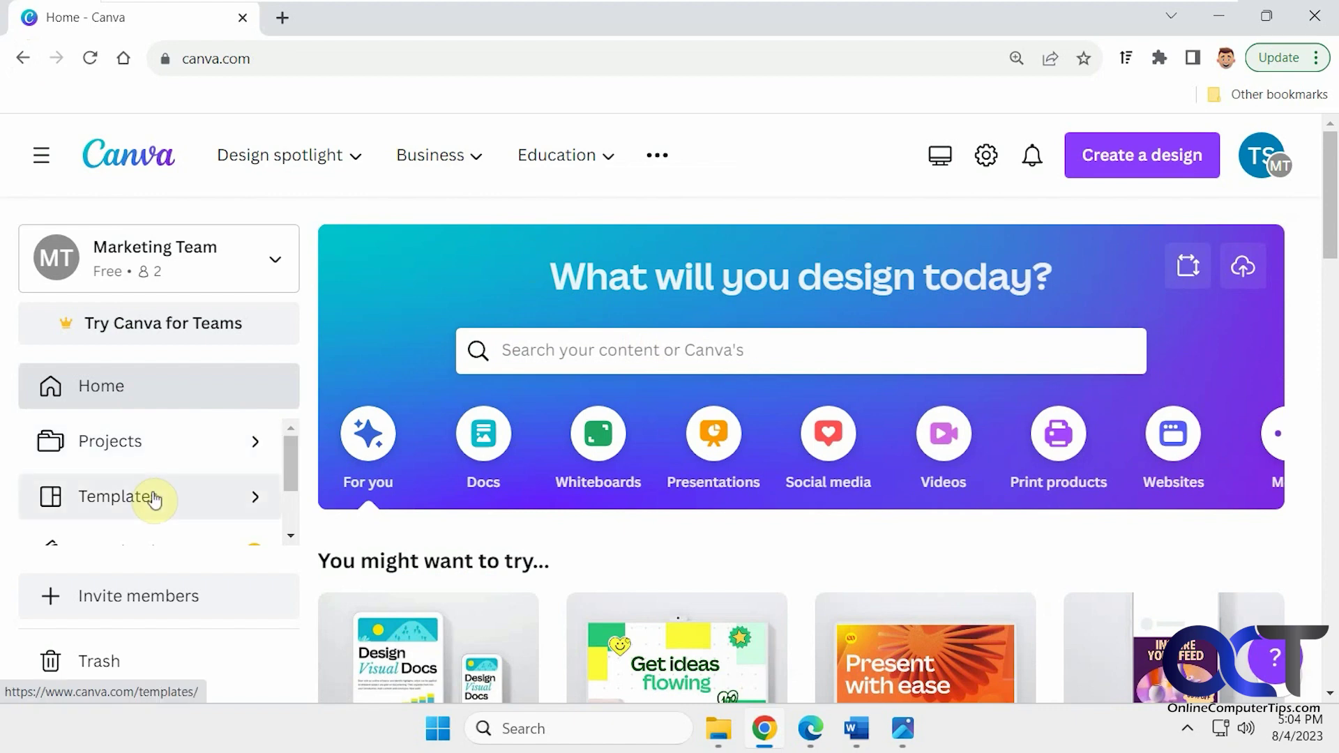
Step: Open the templates library and search it for "magic design"
scroll(547, 487, "down", 7)
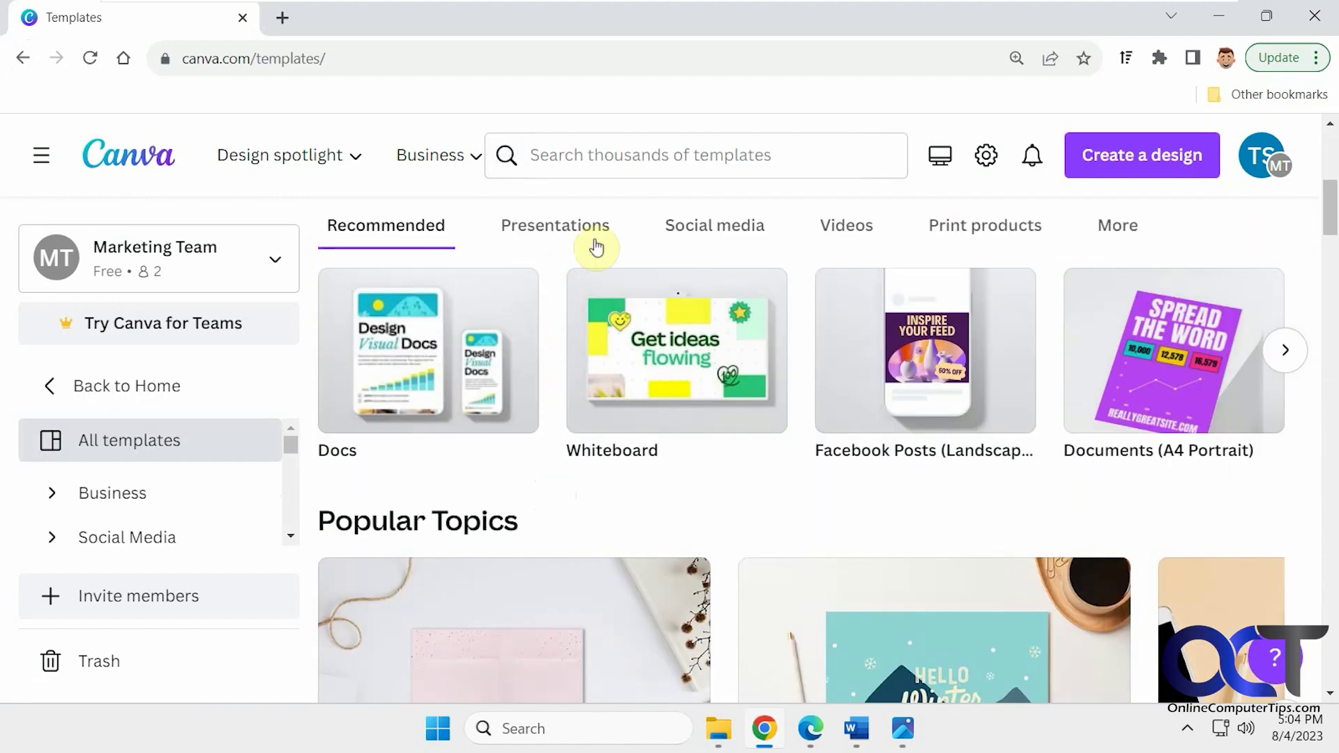
scroll(676, 415, "down", 1)
scroll(673, 422, "down", 15)
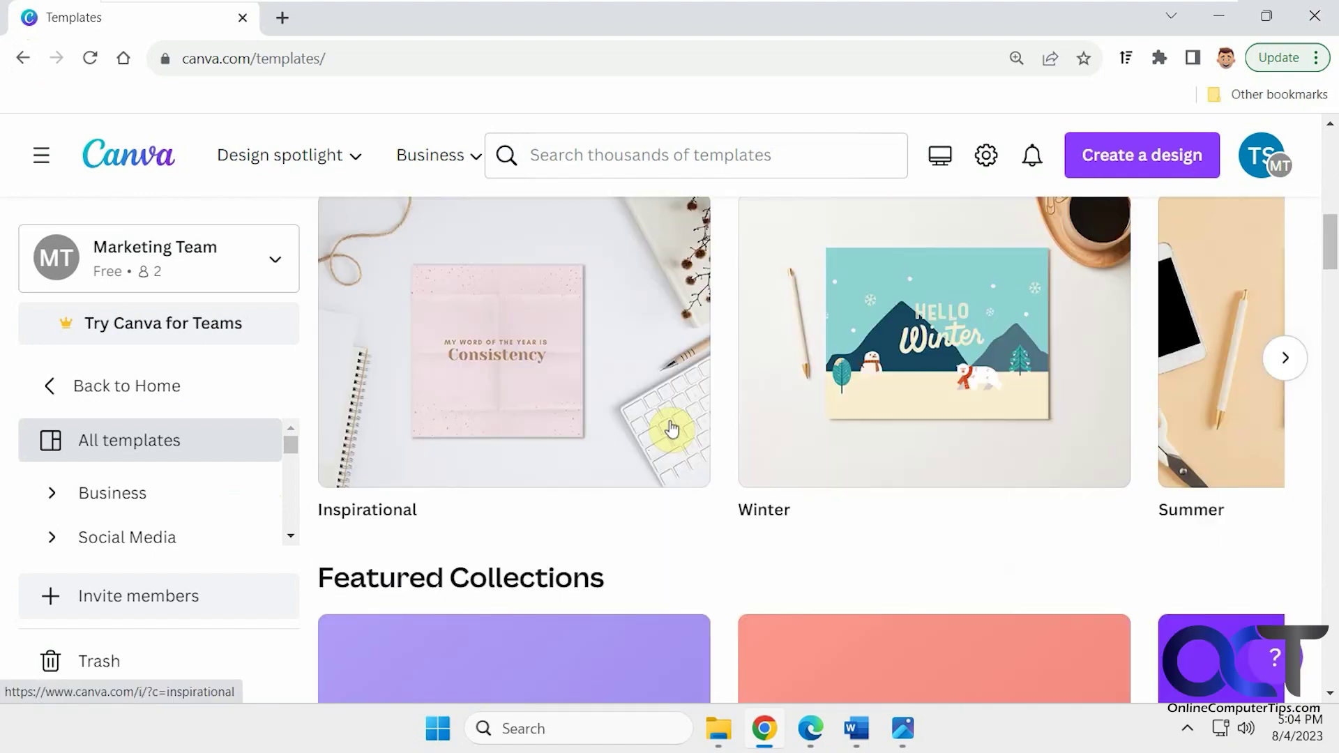
scroll(652, 429, "down", 5)
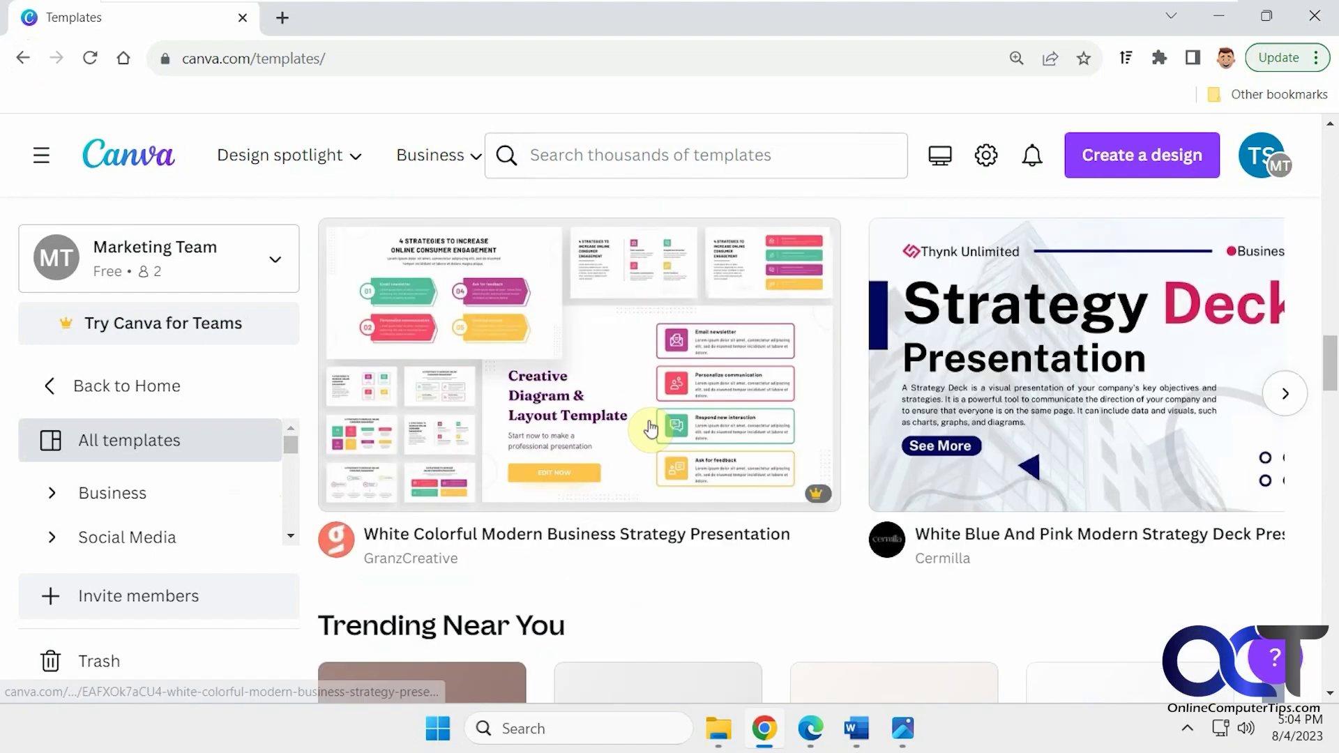
scroll(646, 429, "down", 3)
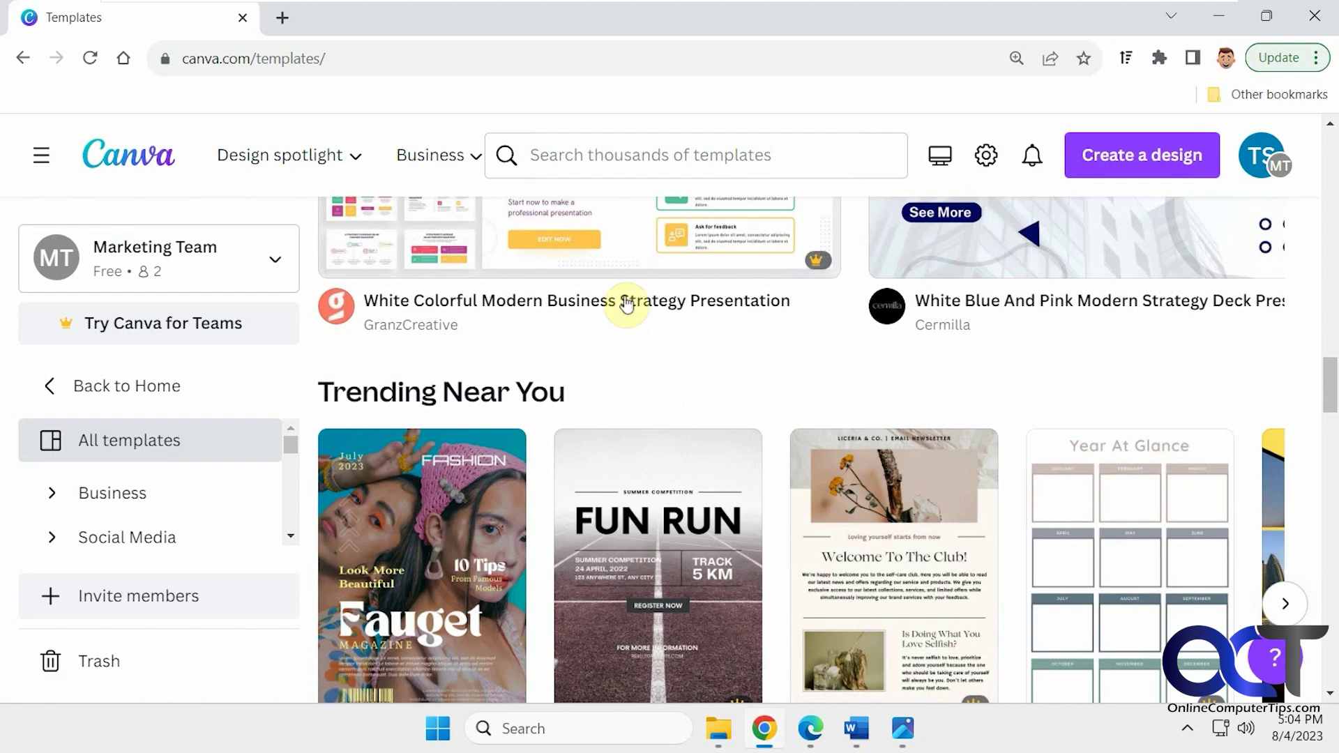
left_click(617, 160)
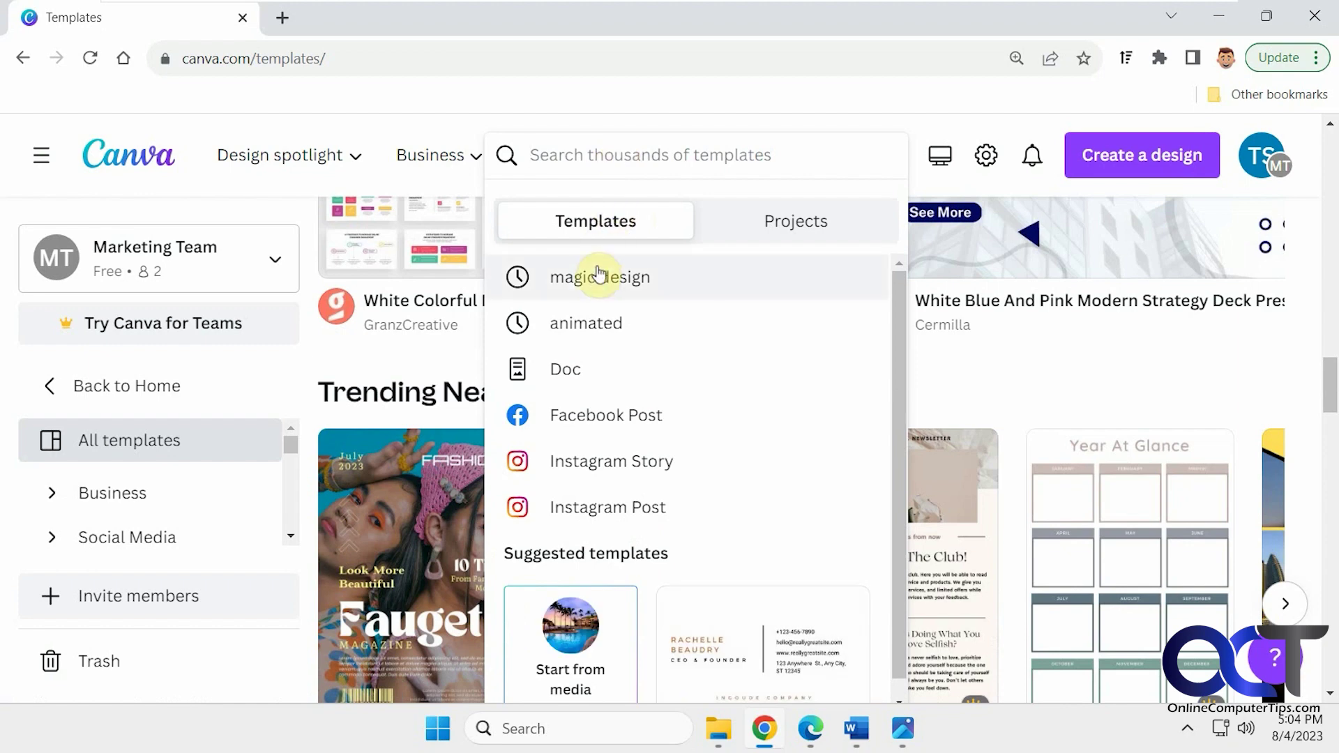
left_click(599, 278)
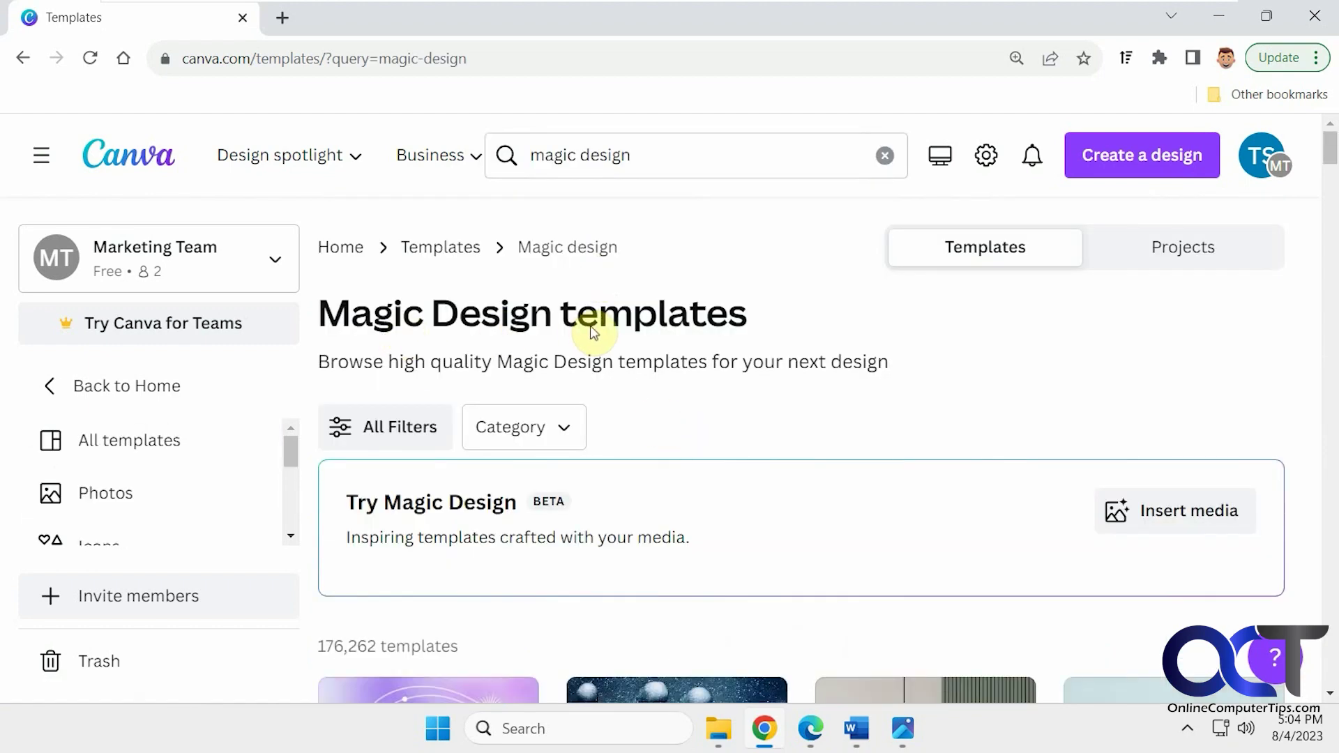
Step: Look through the available filters and template categories for the Magic Design templates
left_click(423, 432)
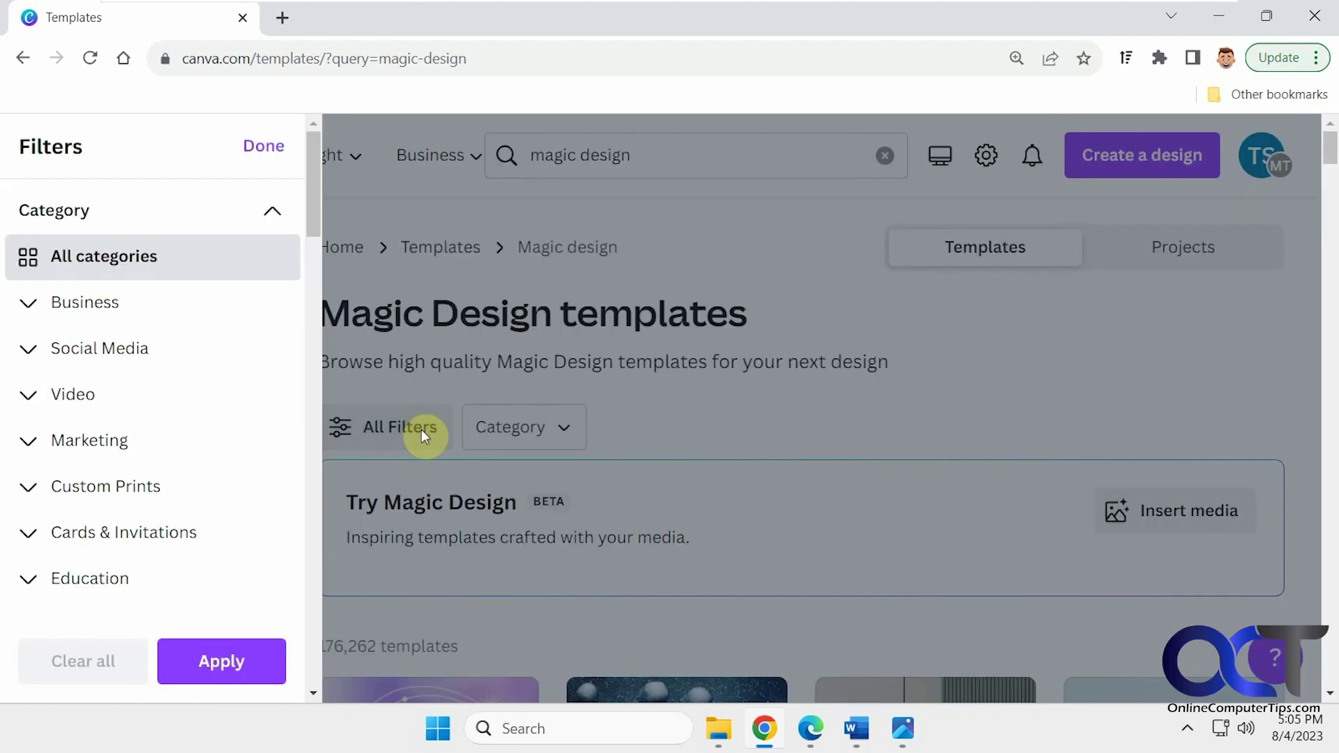
left_click_drag(312, 208, 312, 513)
left_click(752, 418)
left_click(578, 431)
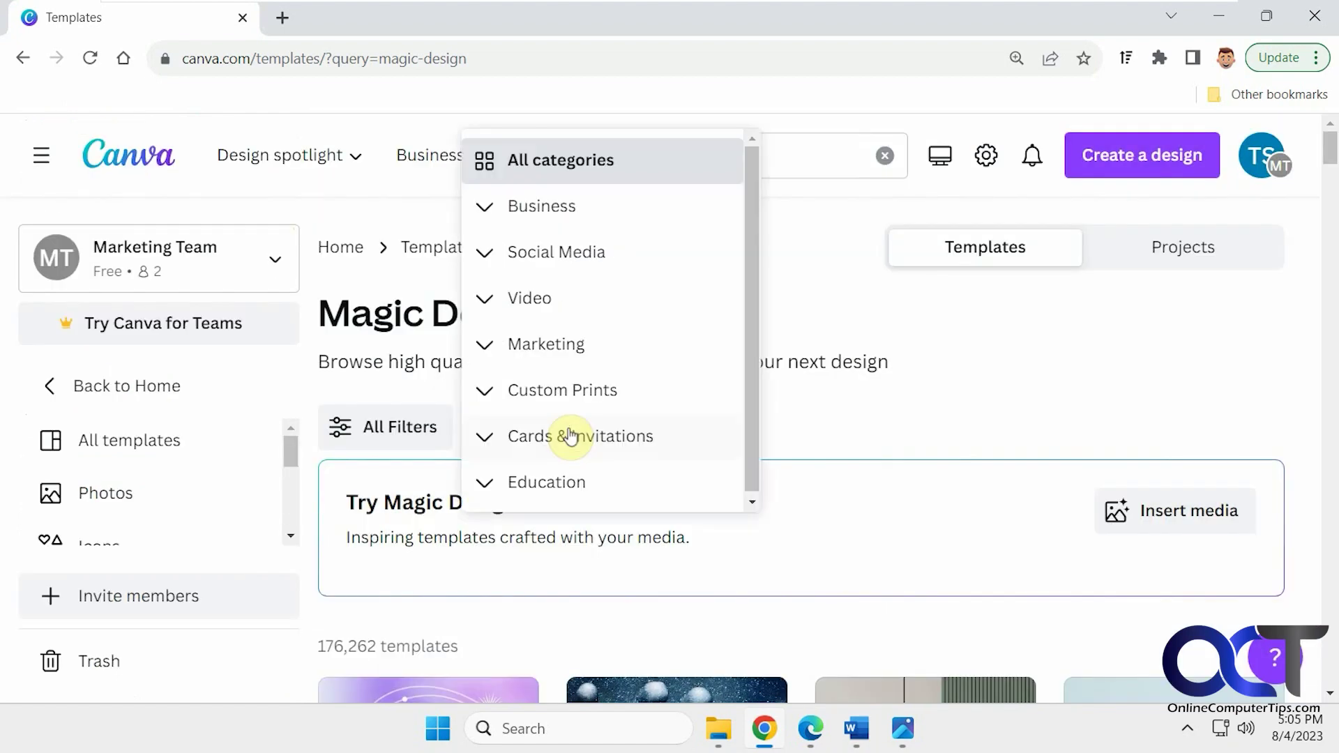
left_click(862, 410)
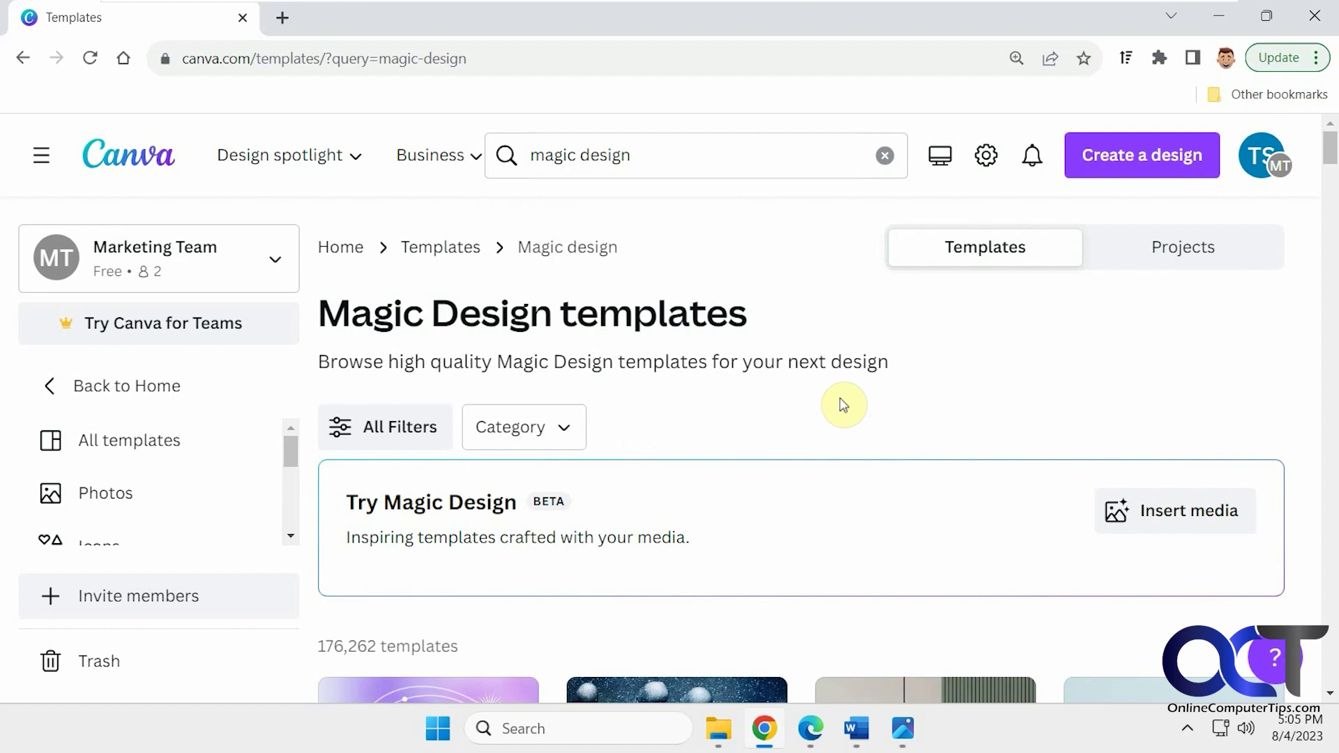
Step: Insert the uploaded resort pool photo as the Magic Design media and browse the generated templates
left_click(1189, 520)
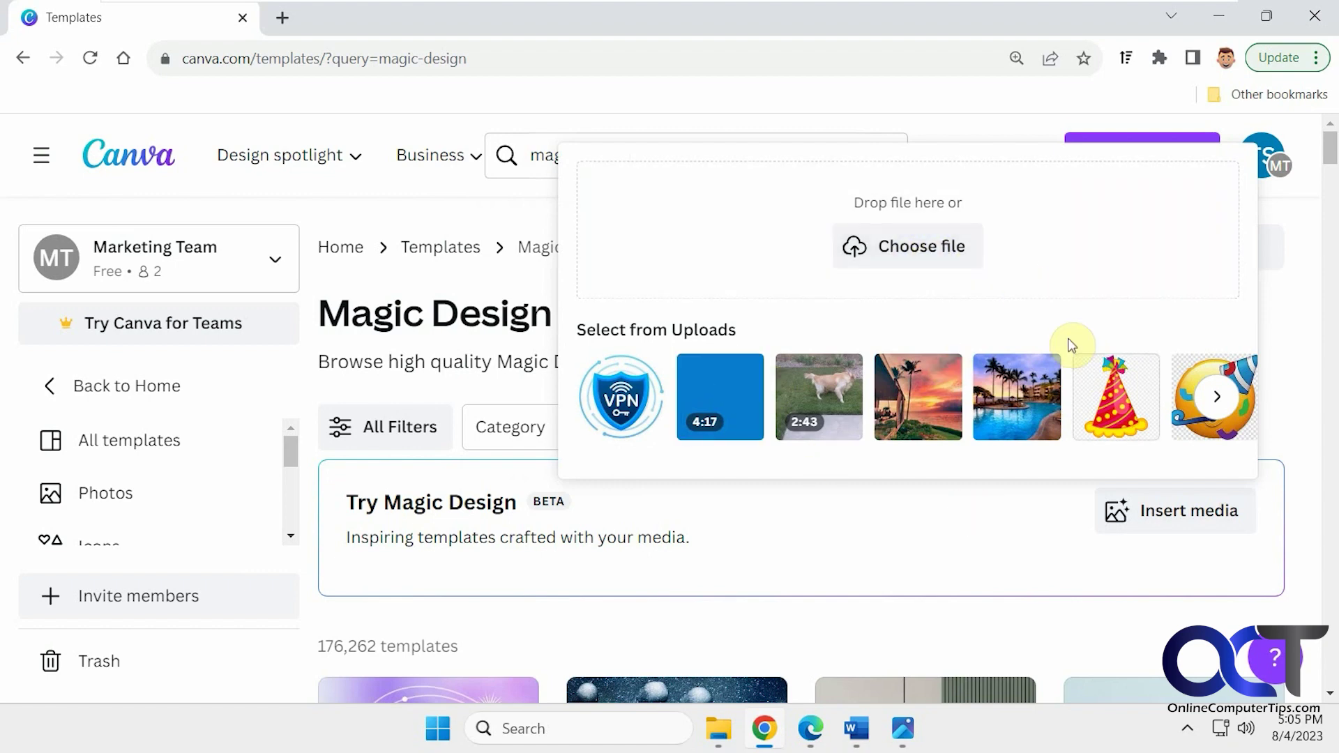
left_click(1026, 409)
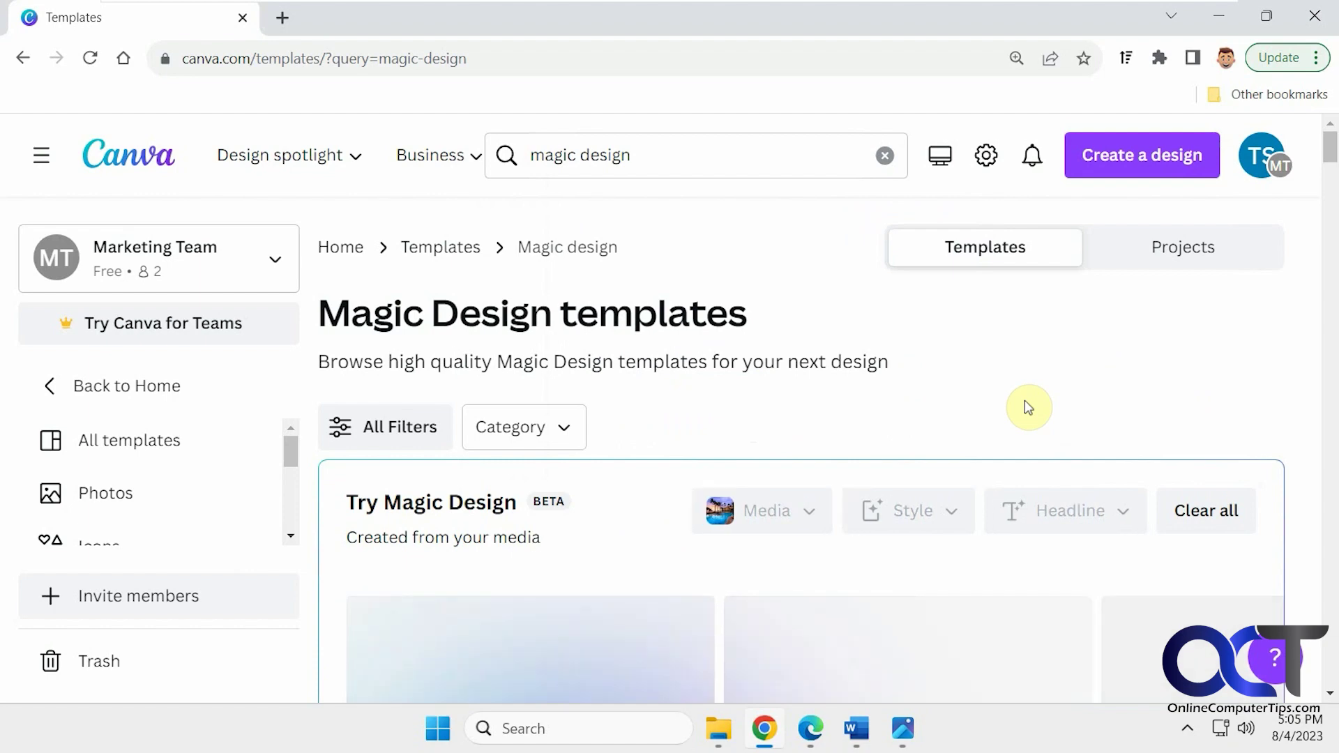
scroll(1029, 408, "down", 3)
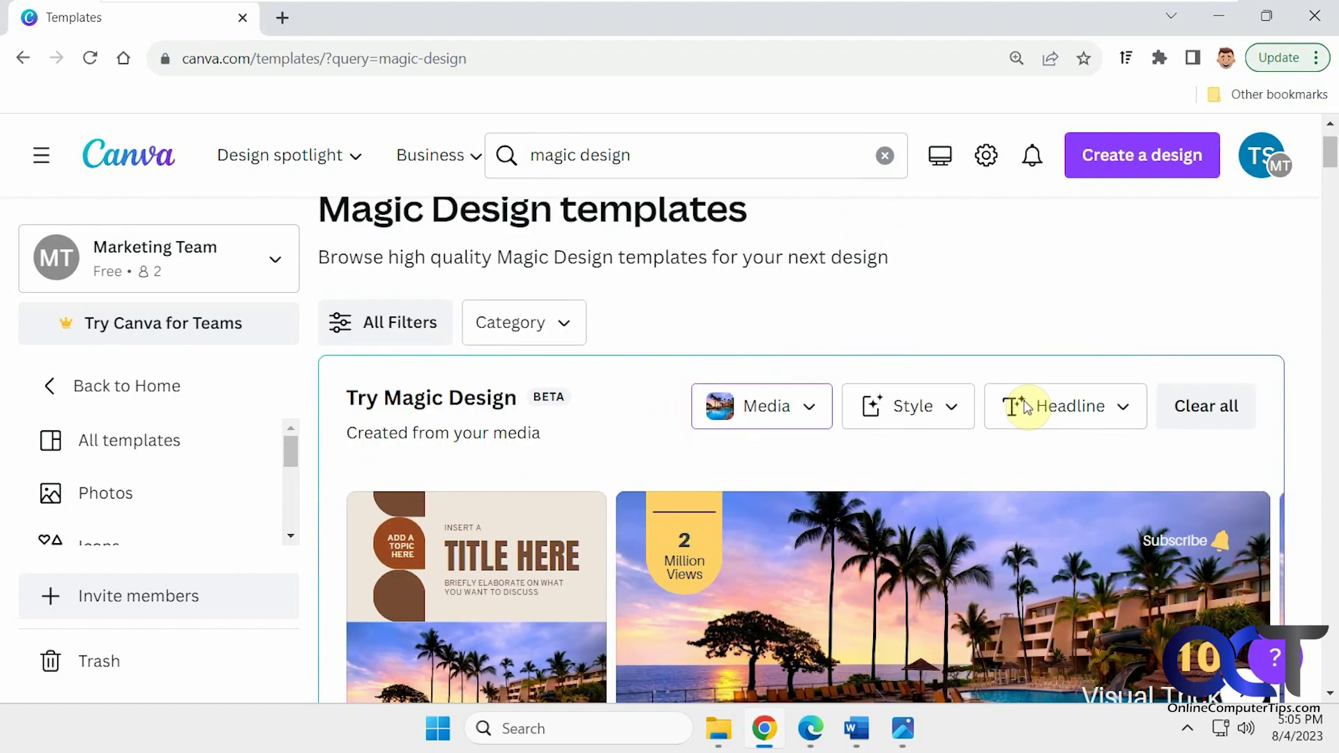
key("ctrl+minus")
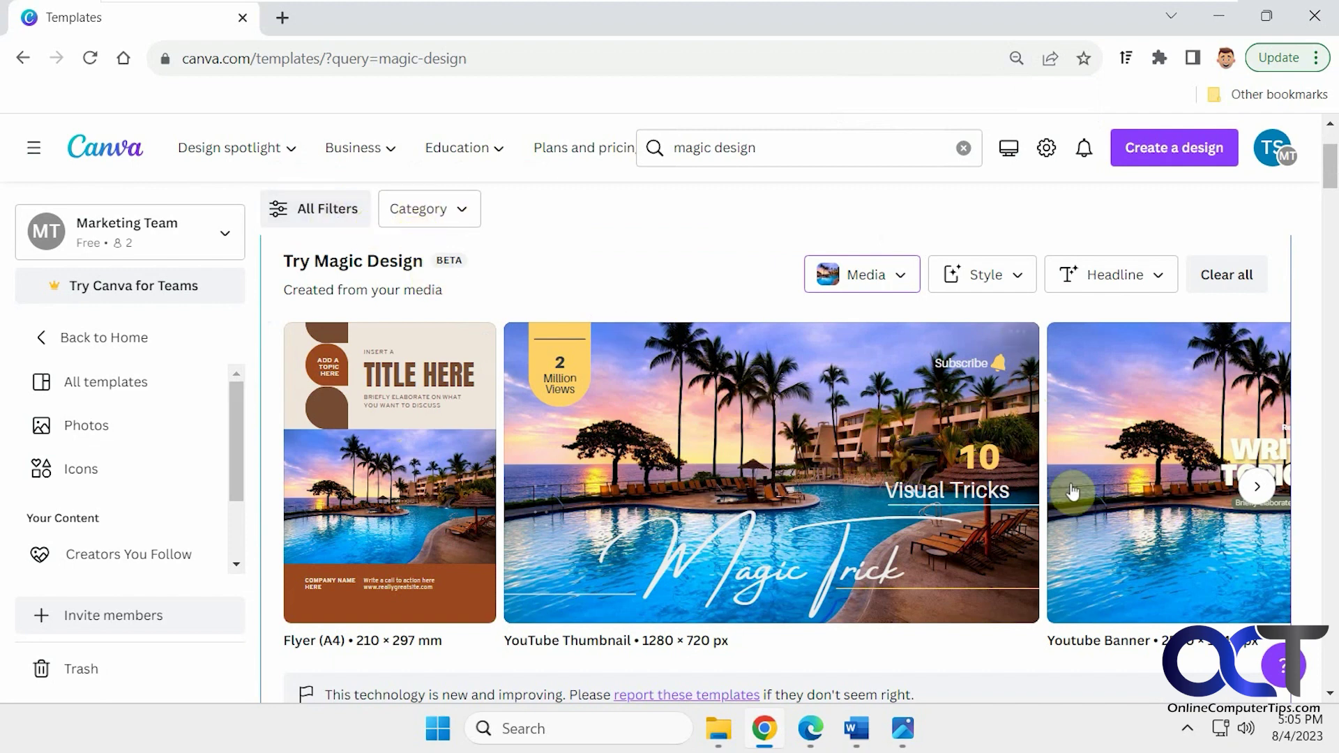
left_click(1257, 487)
left_click(1256, 486)
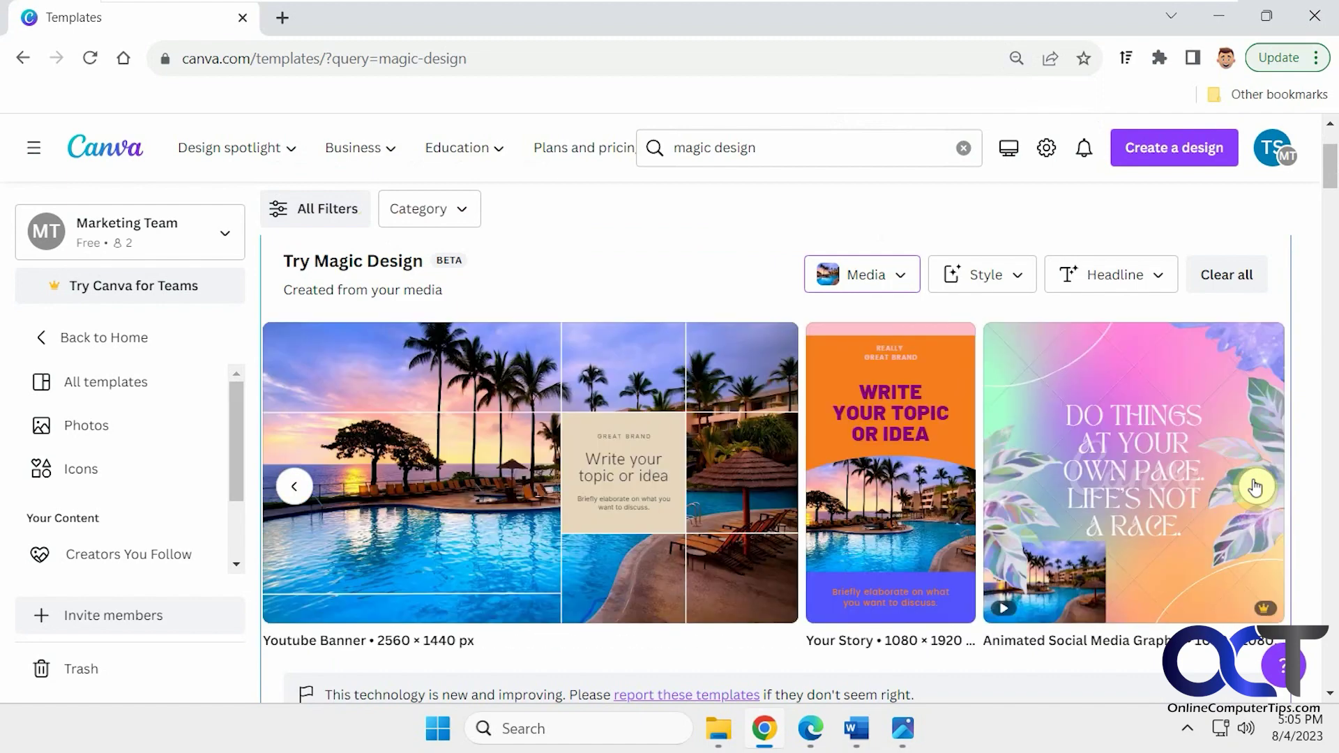
left_click(1256, 486)
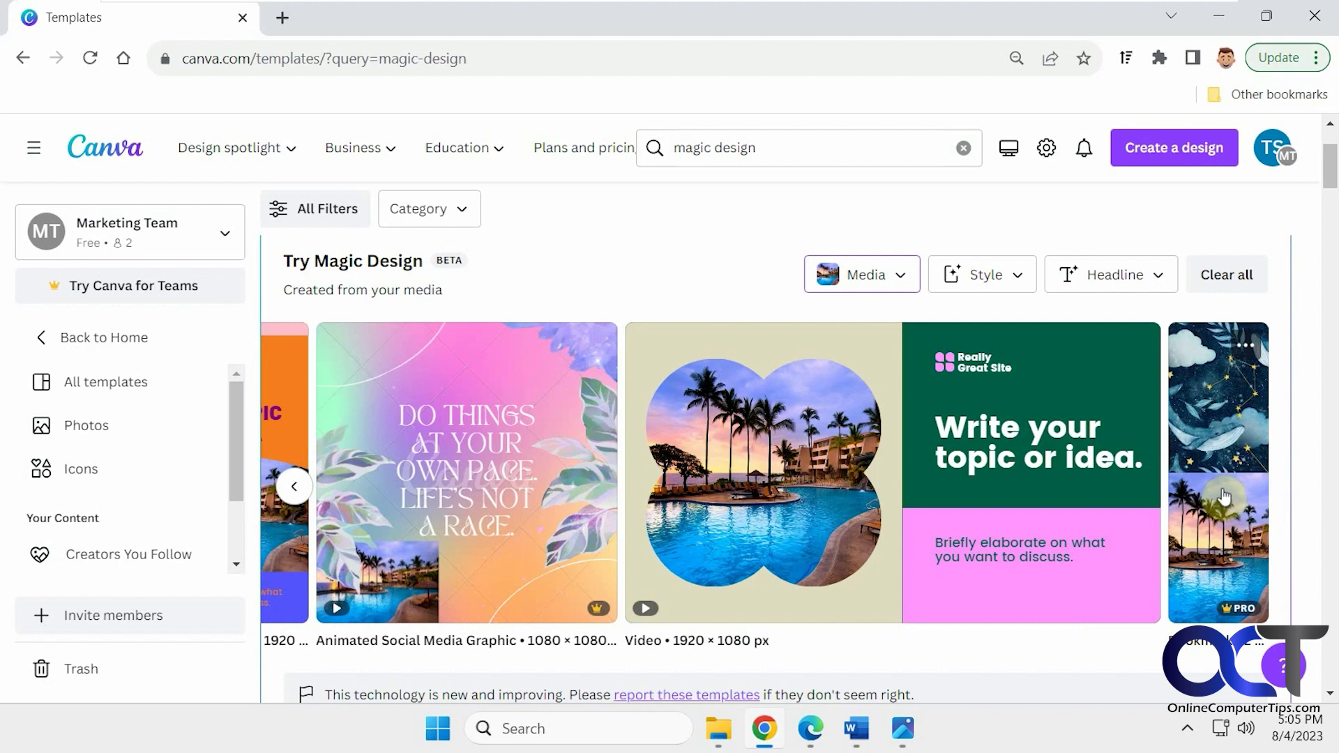
Step: Filter the templates to the Facebook Posts category under Social Media and view the generated designs
left_click(457, 217)
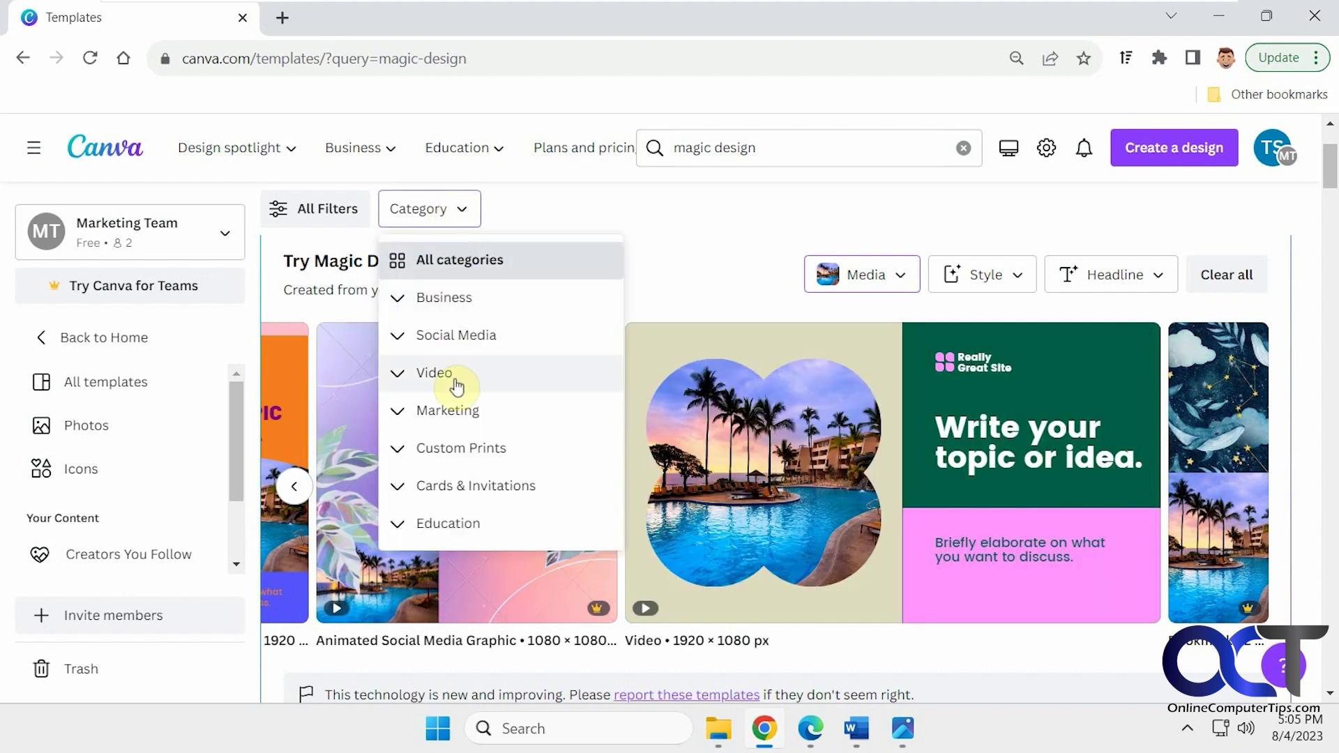
left_click(434, 345)
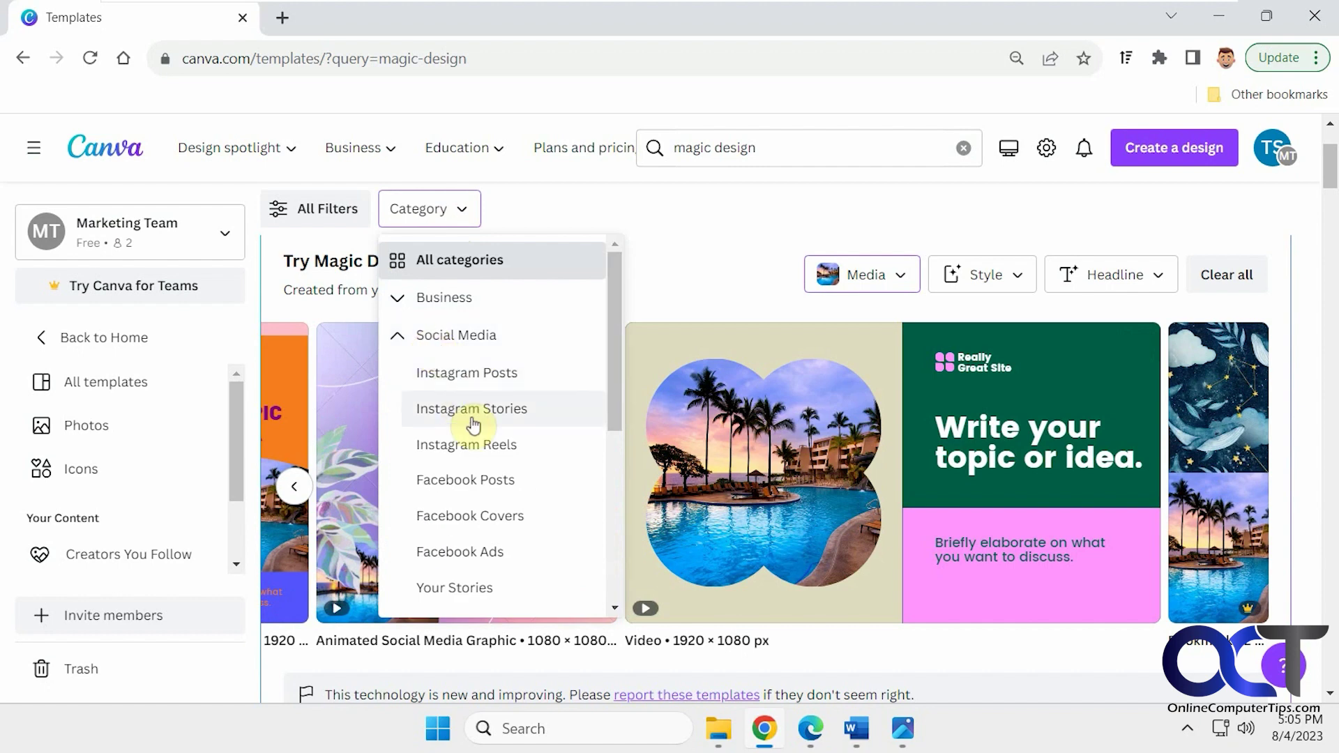
left_click(493, 480)
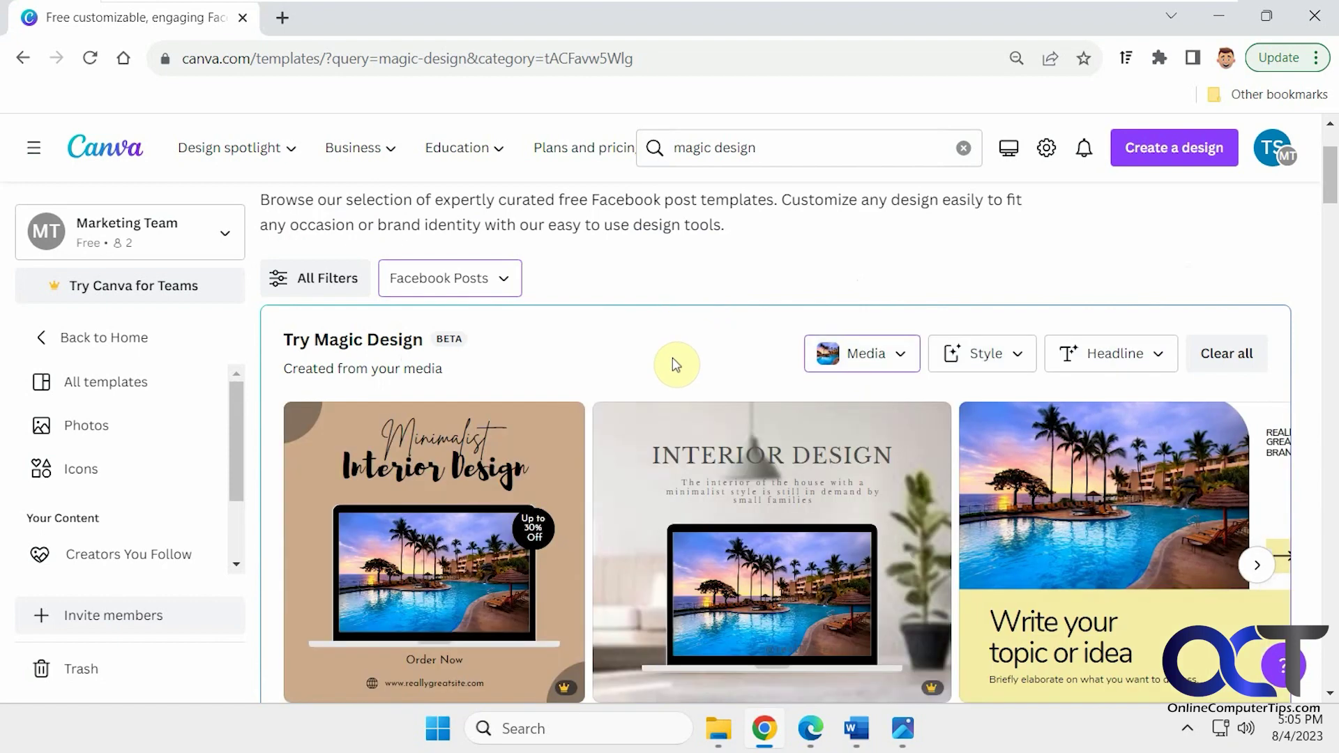
scroll(676, 365, "down", 3)
scroll(673, 368, "up", 1)
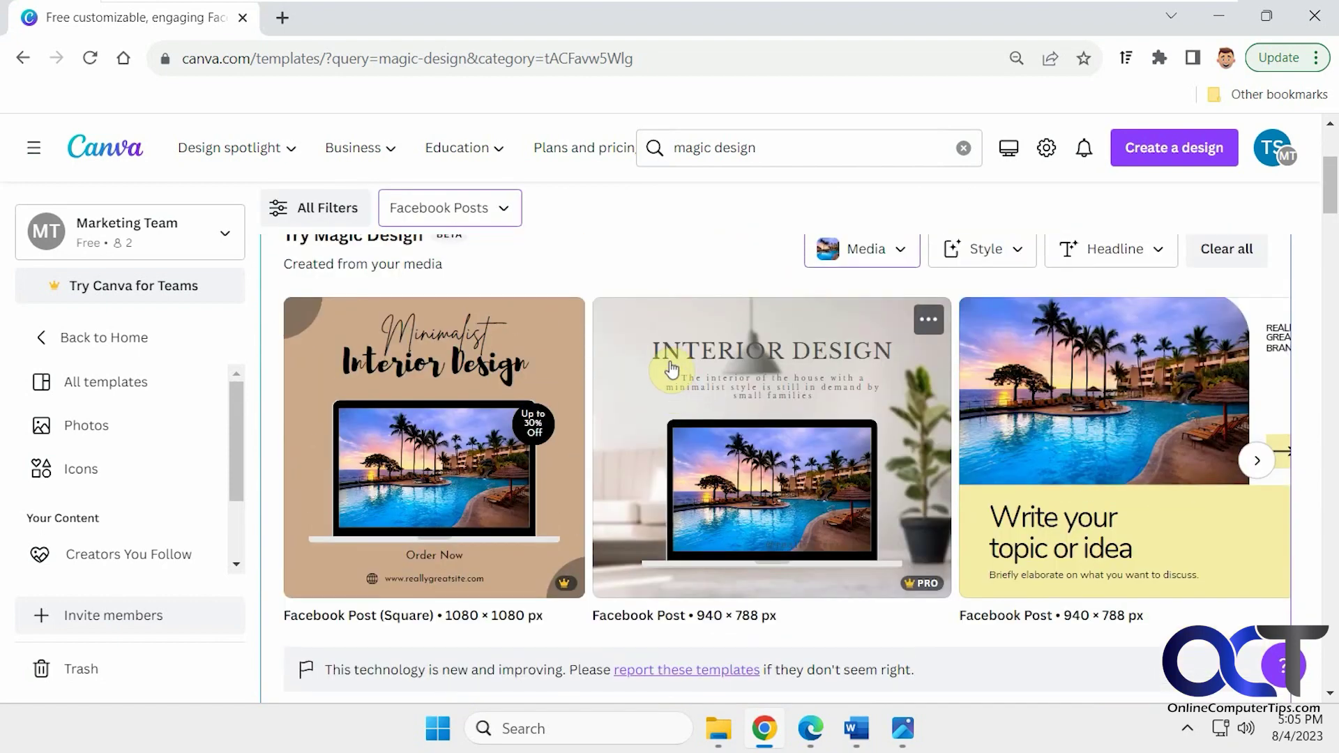
Step: Reset the template category filter to All categories
left_click(505, 211)
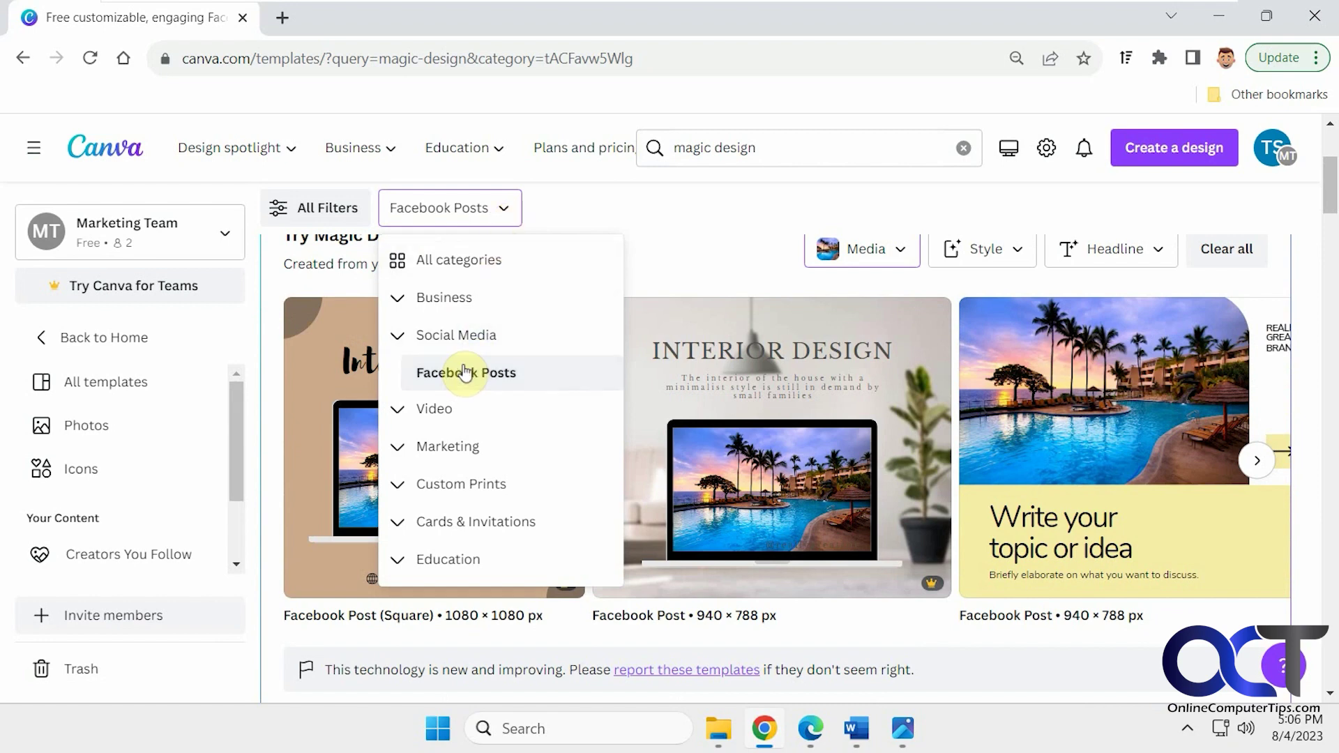
left_click(467, 262)
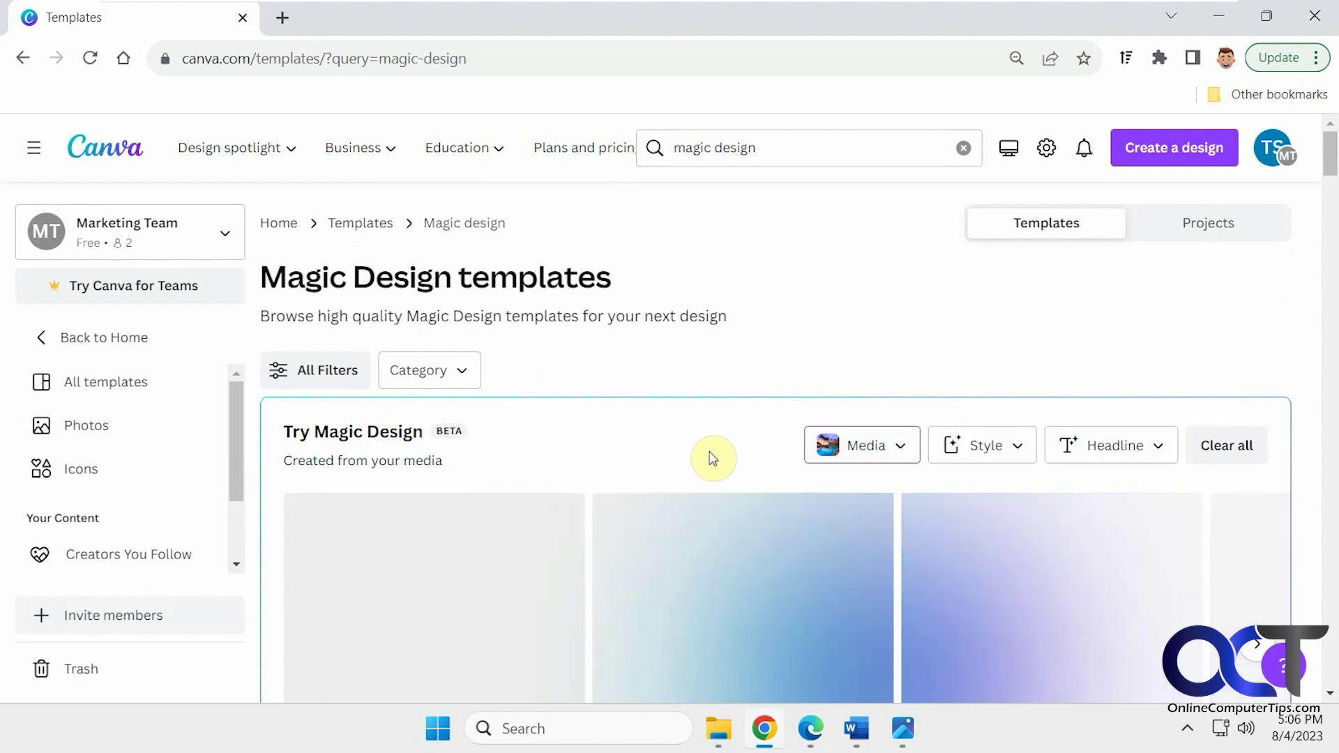
scroll(711, 458, "down", 2)
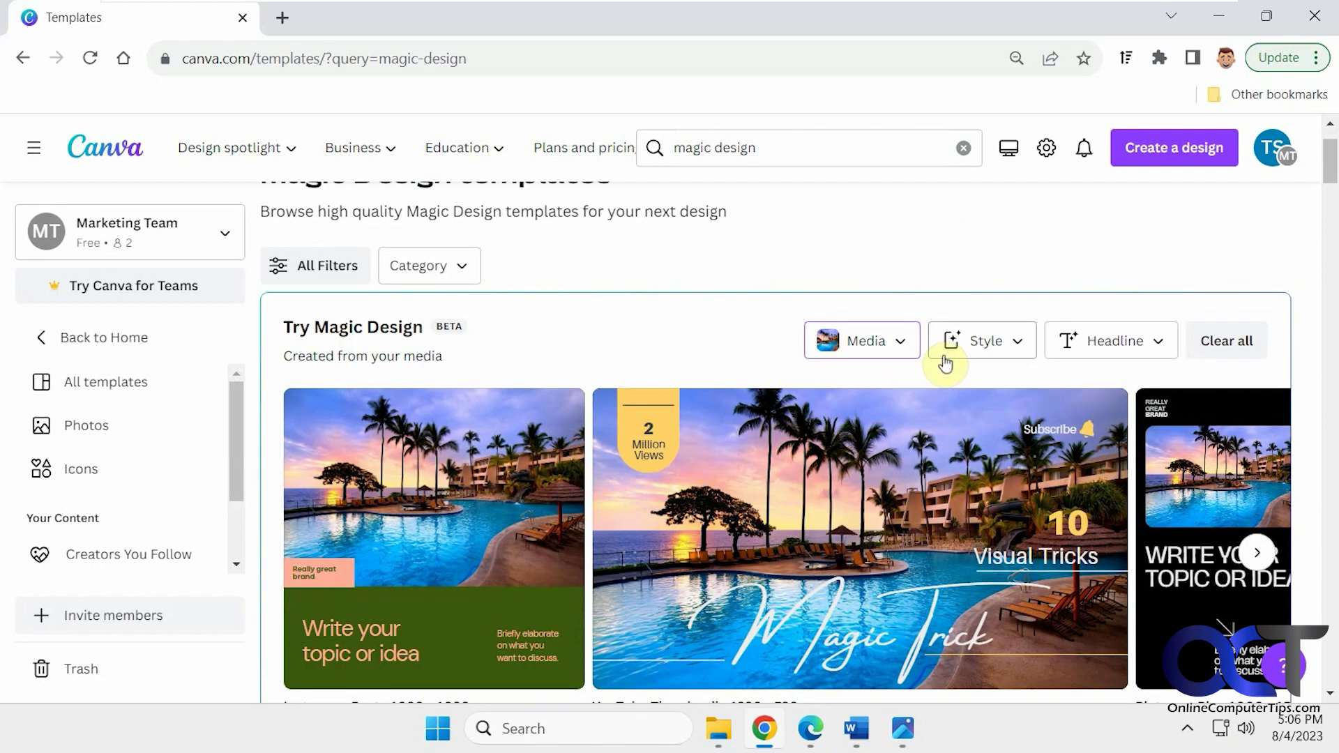
Step: Look at the media and style options offered for the Magic Design results
left_click(906, 349)
left_click(733, 332)
left_click(1000, 347)
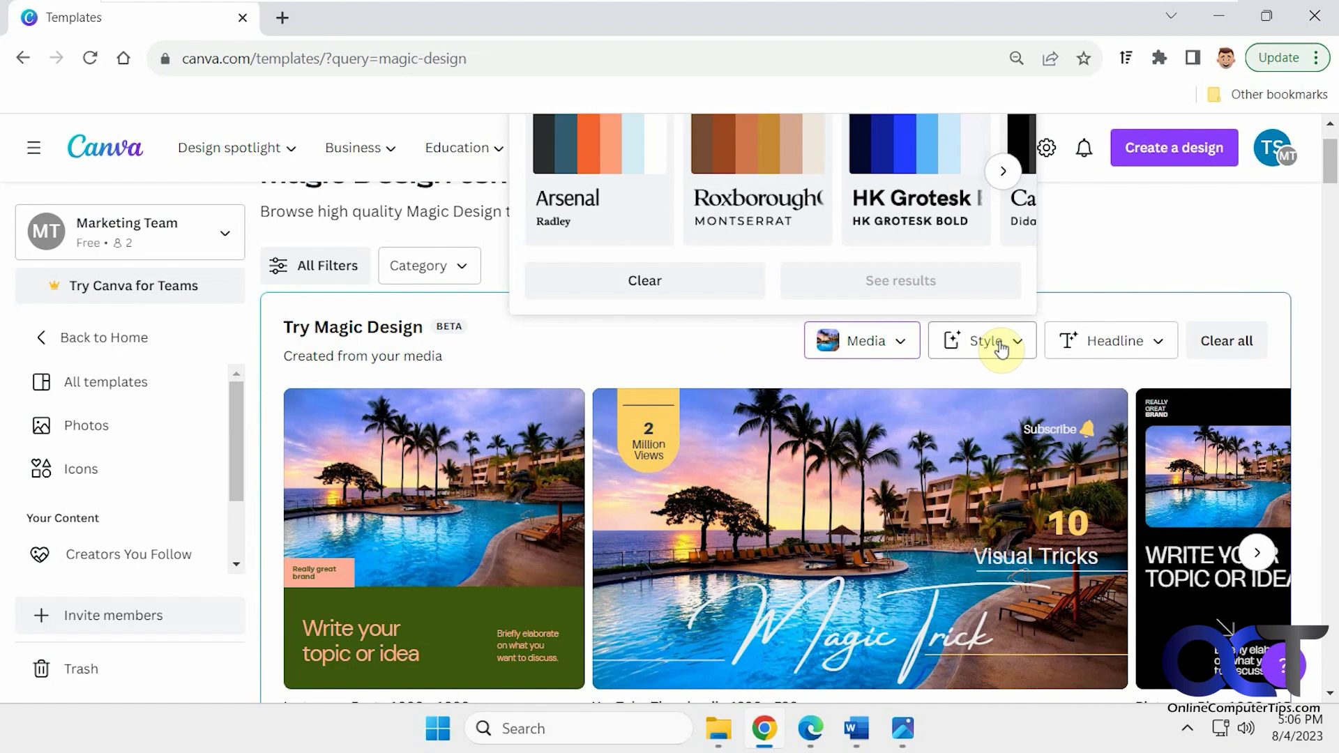
scroll(1003, 362, "up", 2)
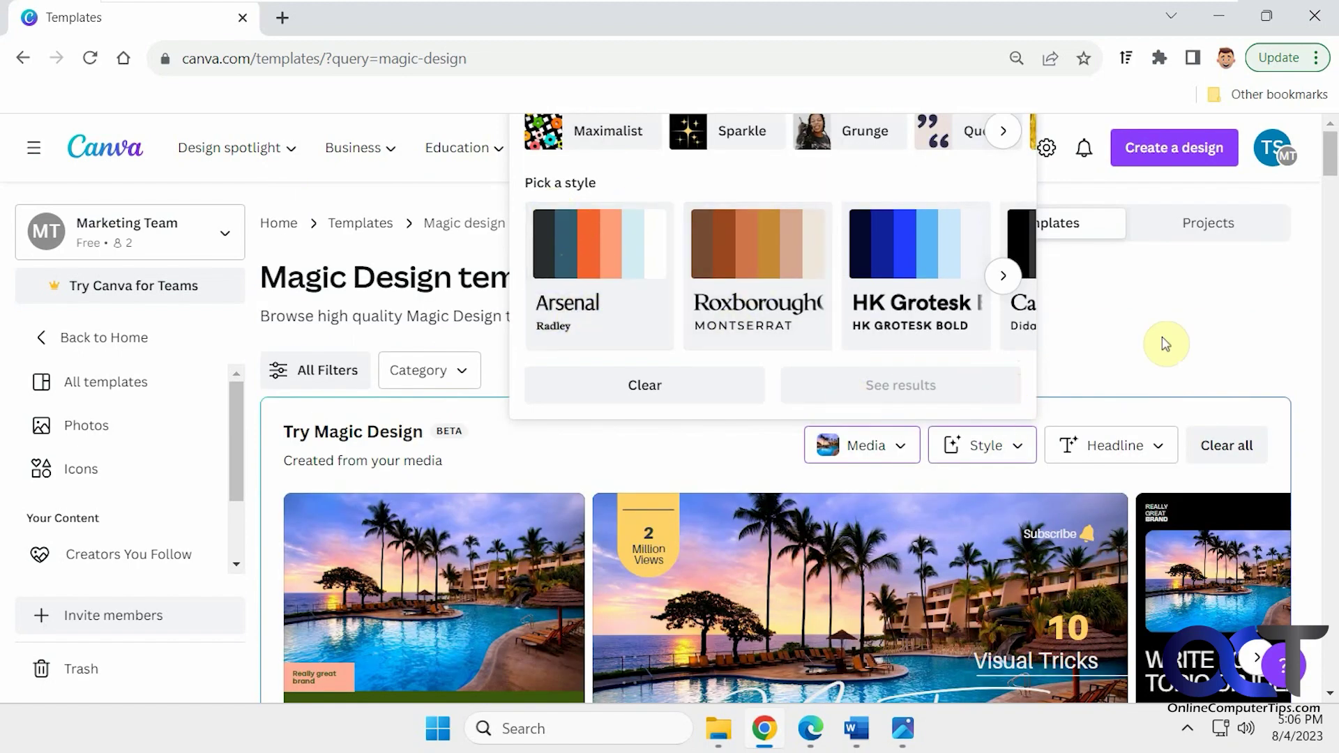
left_click(1145, 308)
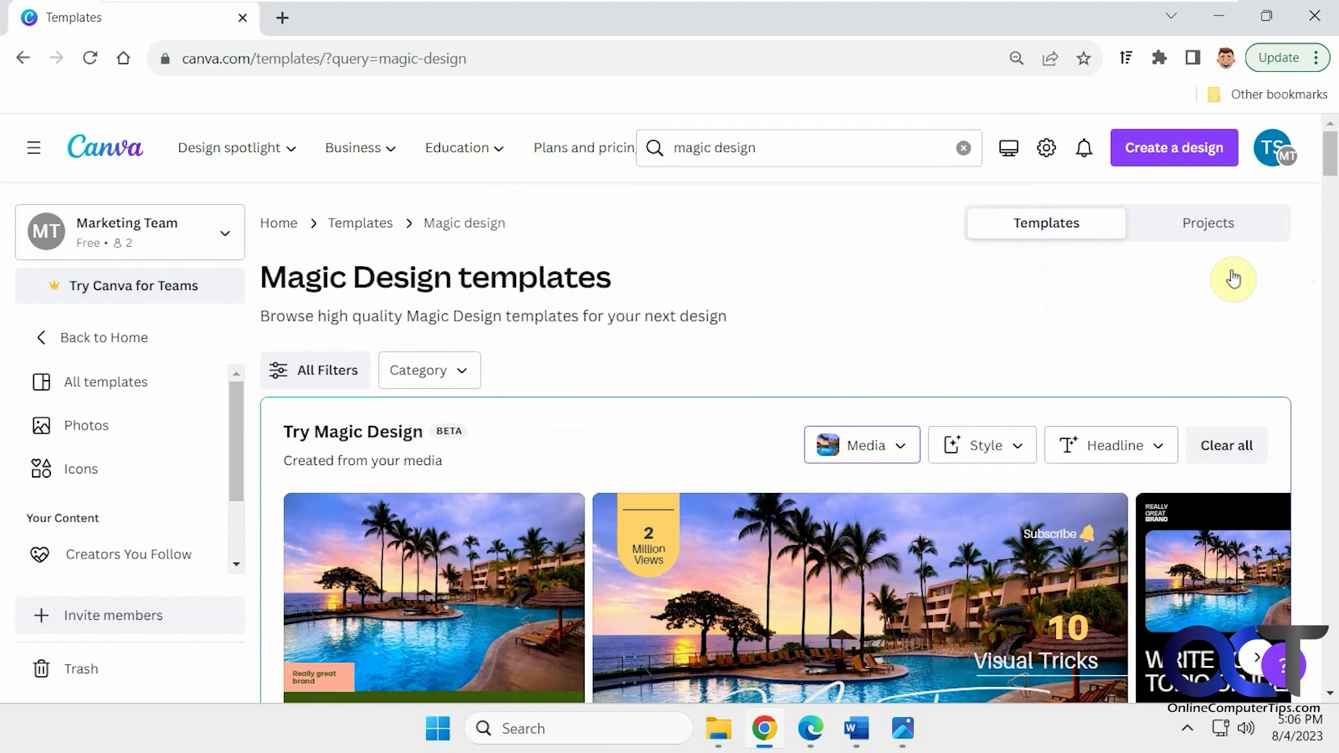
Step: Pick the Archivo Black style with the black, blue, green and yellow palette for the Magic Design
scroll(1056, 396, "down", 3)
left_click(986, 239)
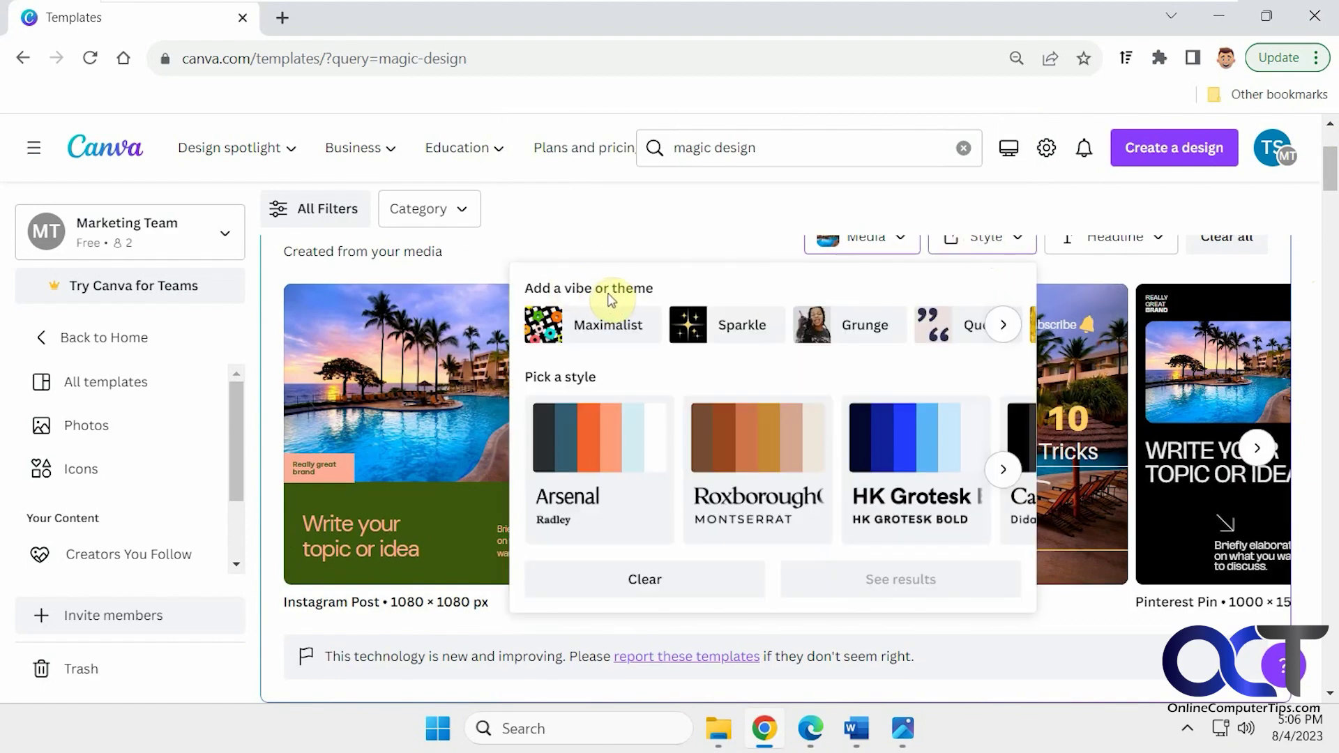
left_click(1004, 470)
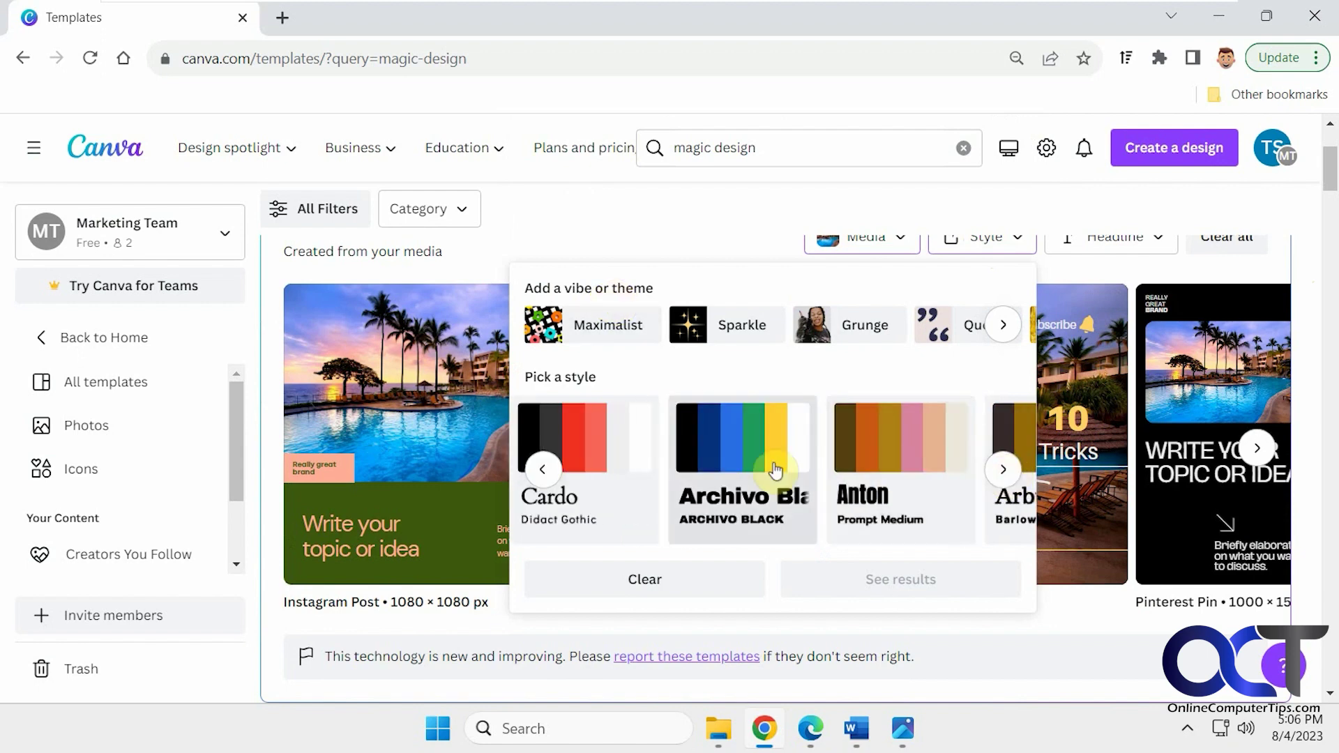
left_click(731, 464)
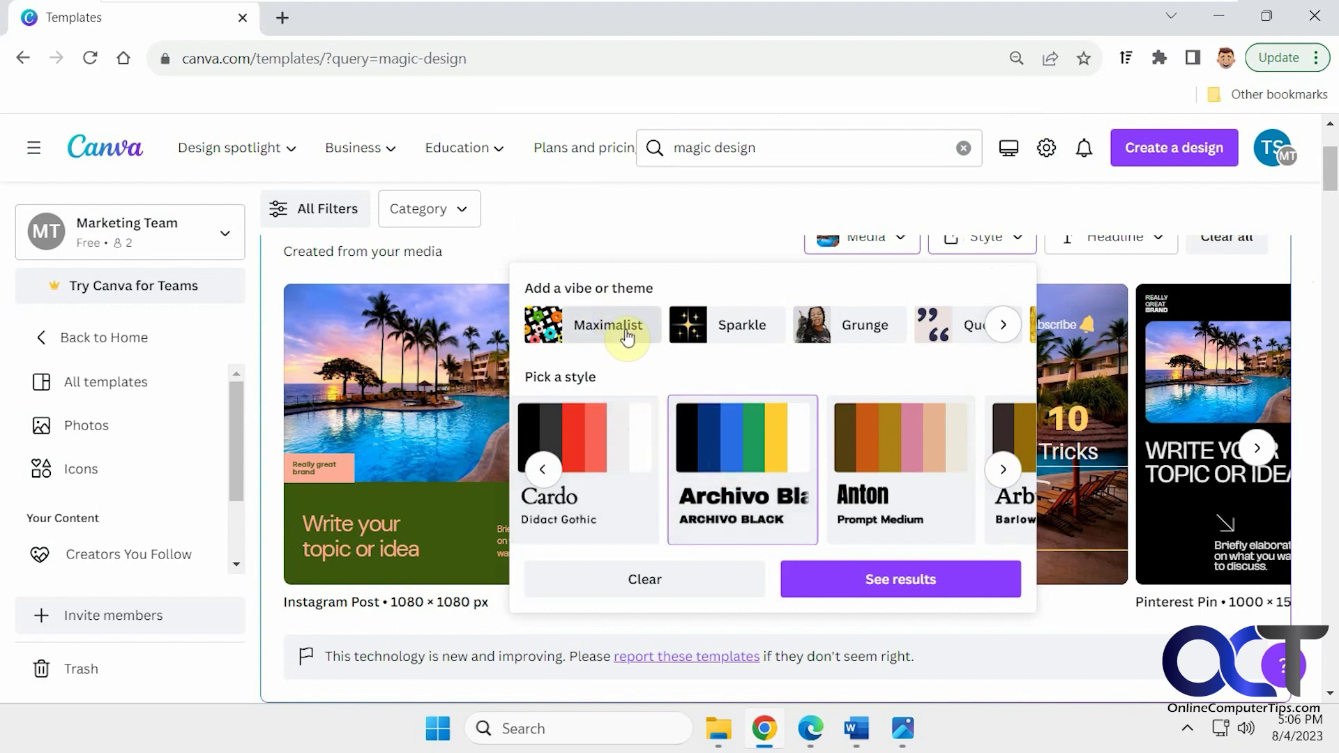
Step: Add the Party theme to the chosen style and generate the restyled Magic Design results
left_click(1002, 326)
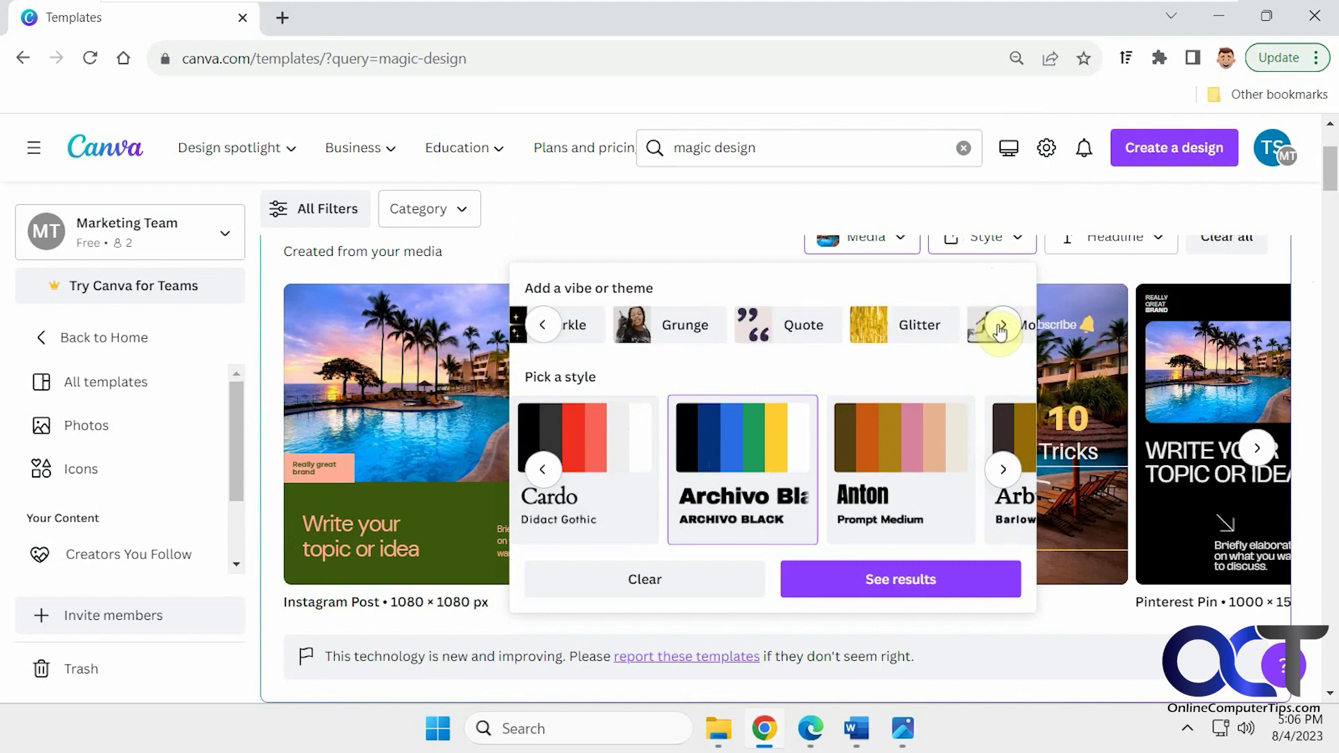
left_click(999, 332)
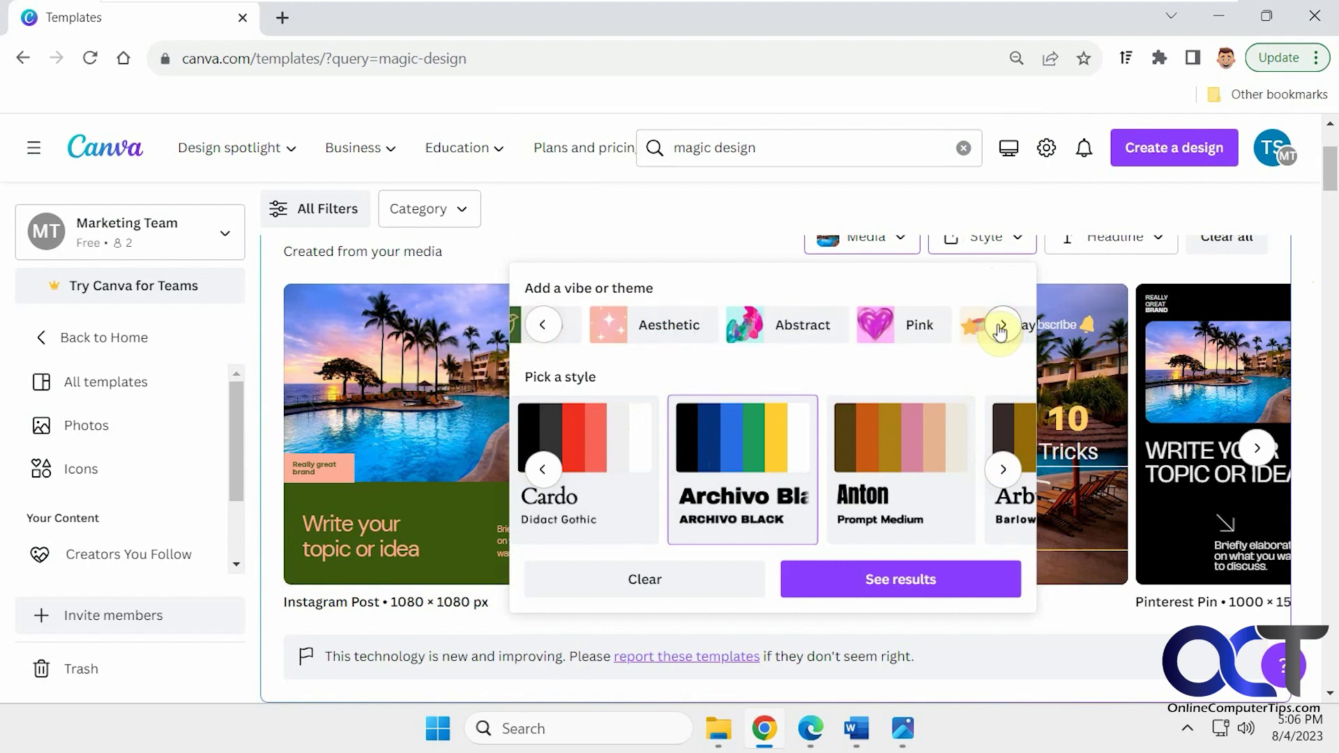
left_click(739, 325)
left_click(1000, 325)
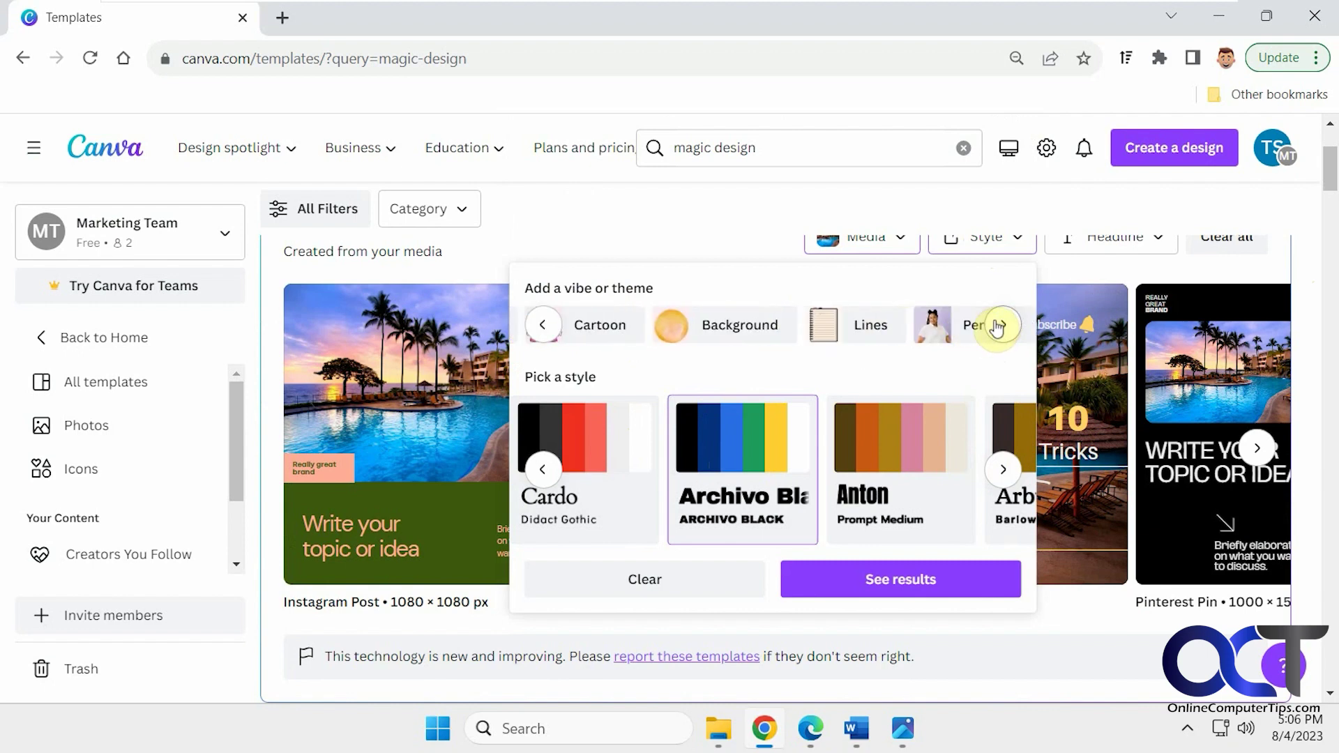
left_click(998, 327)
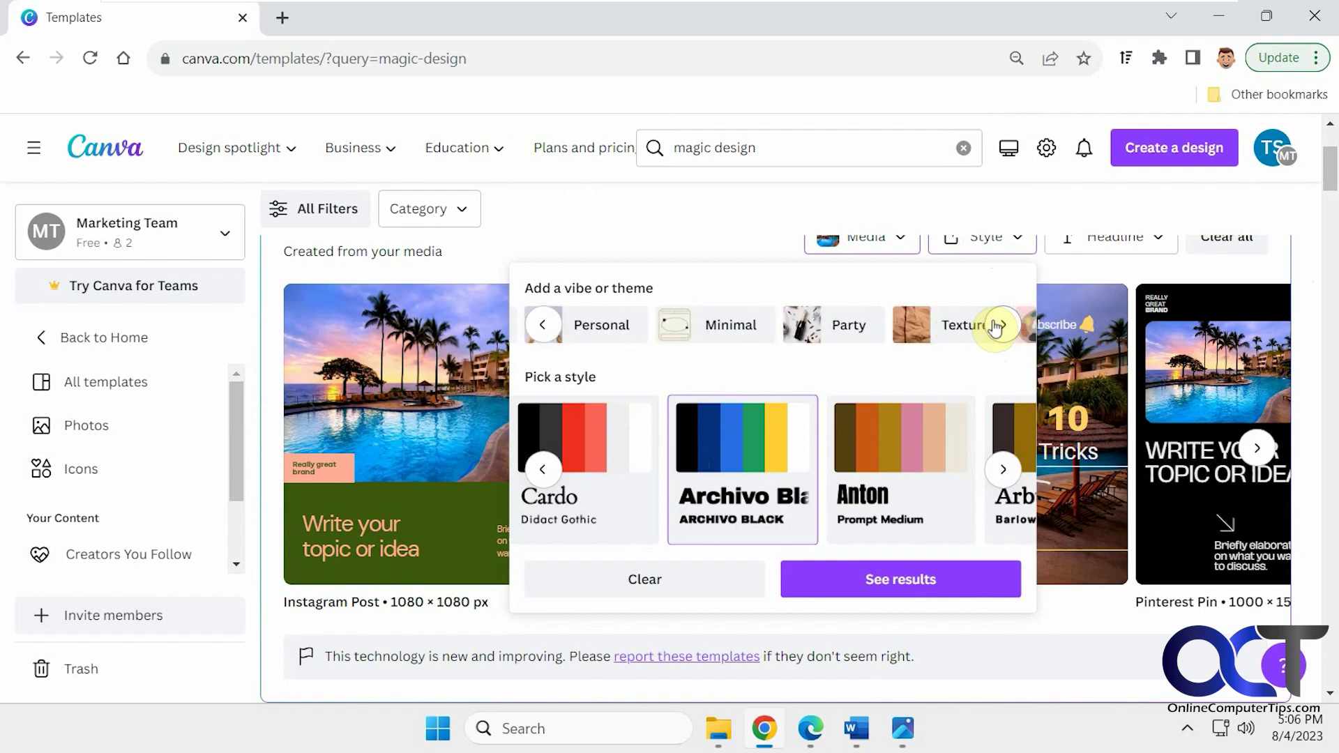
left_click(858, 327)
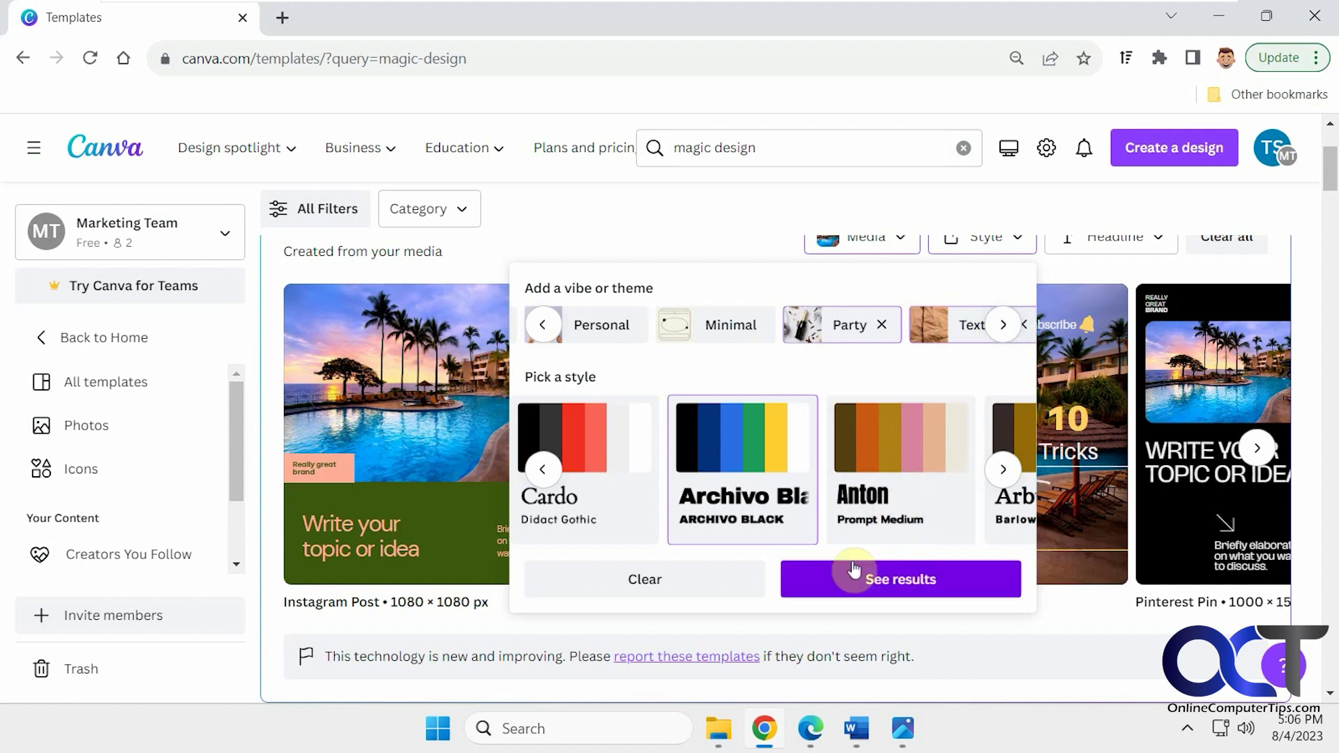
left_click(869, 579)
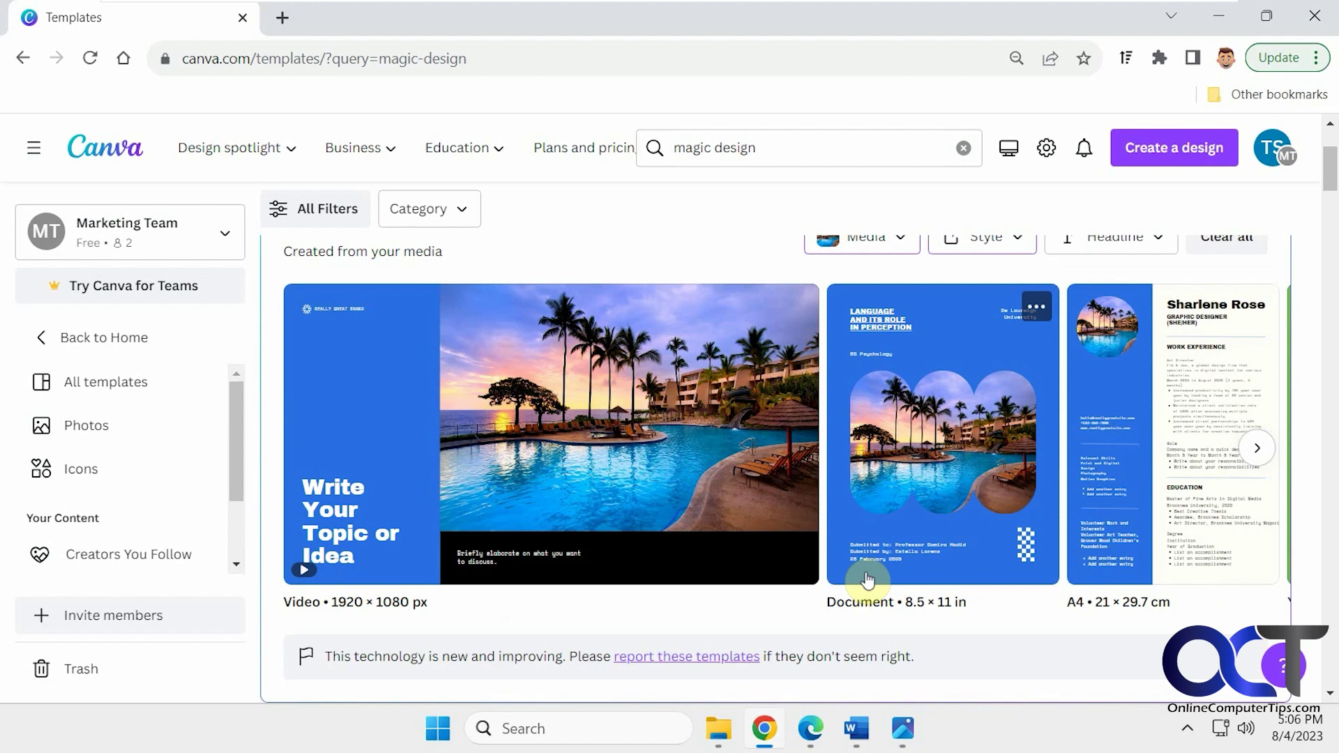
mouse_move(379, 517)
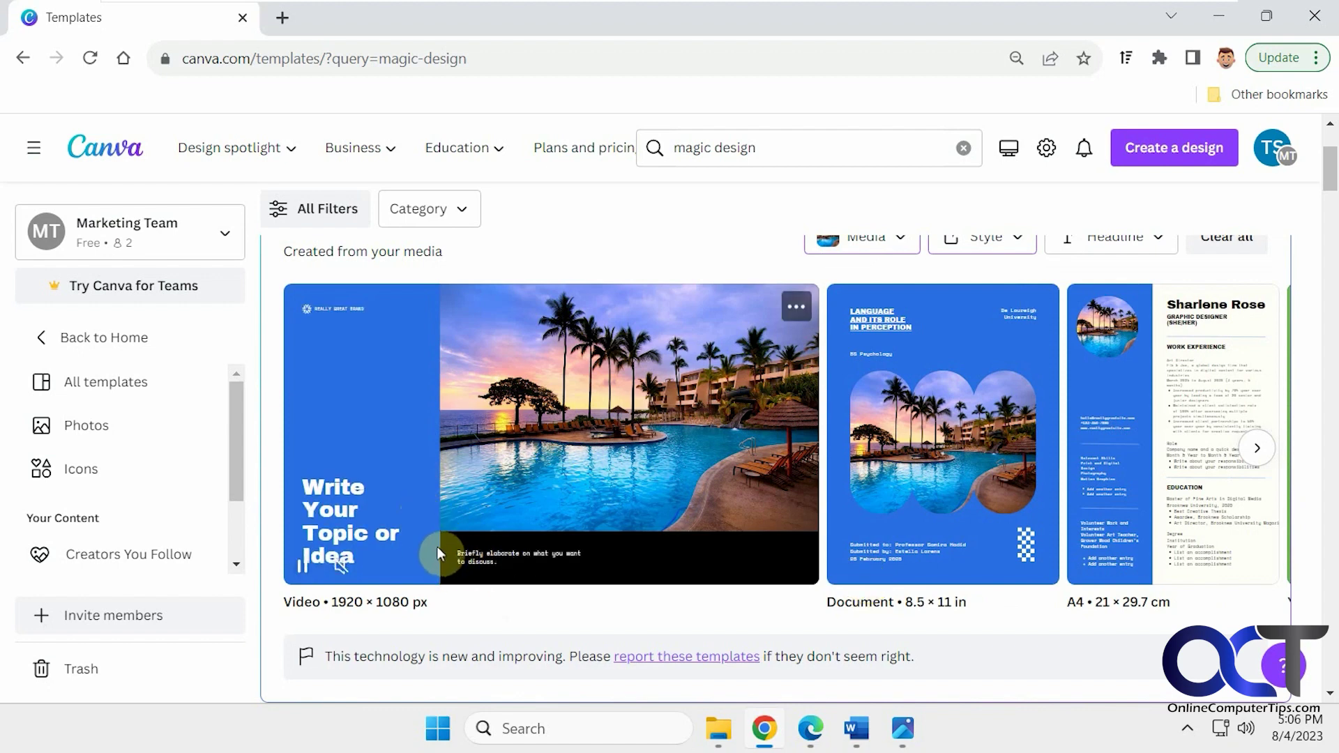
Step: Browse the restyled Magic Design results through to the YouTube Thumbnail and Poster templates
left_click(1258, 450)
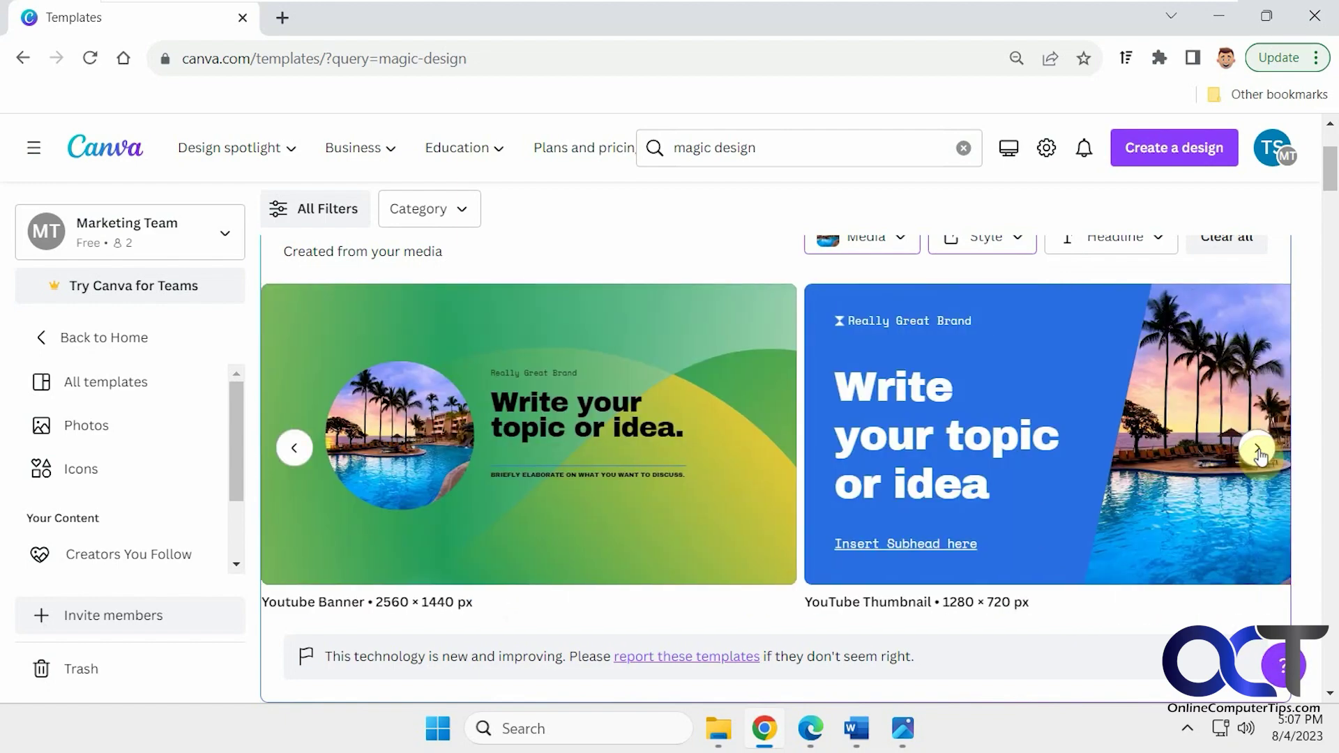
left_click(1258, 450)
scroll(1035, 364, "up", 2)
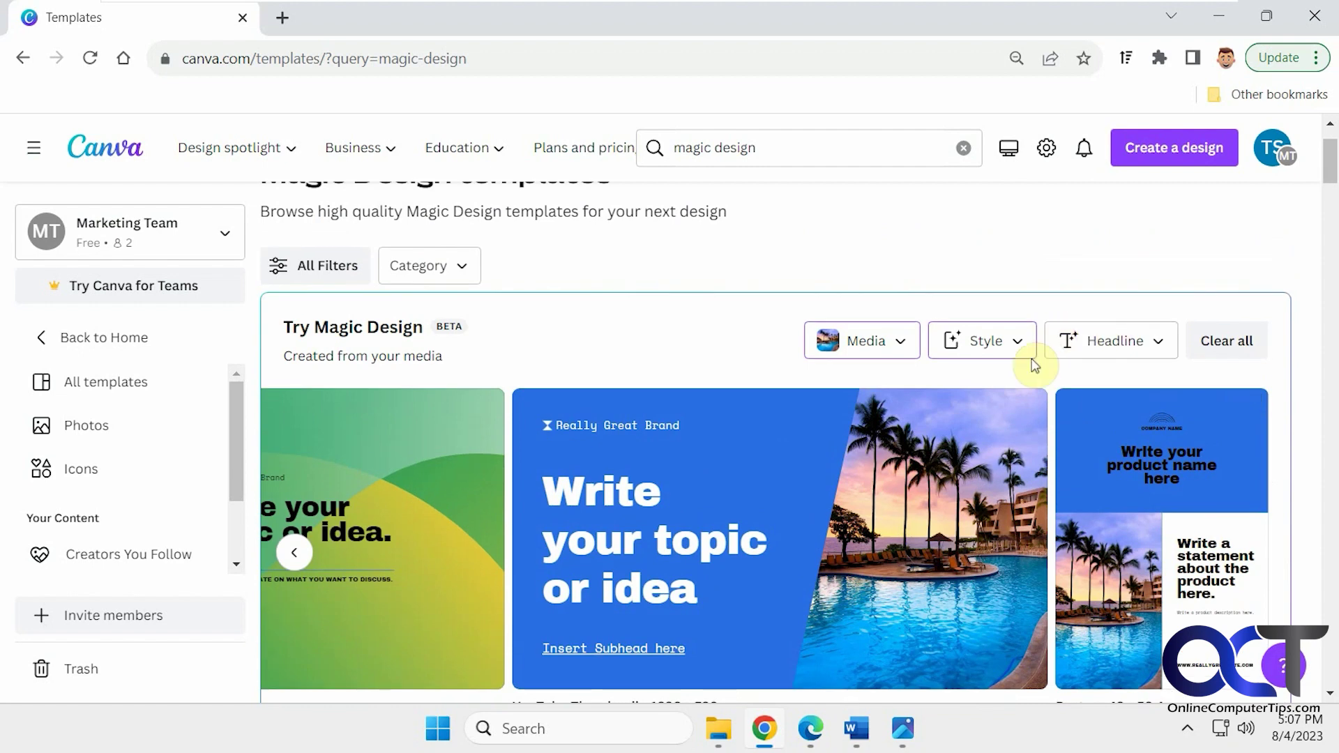
Step: Generate new Magic Design results using the Arsenal and Radley style, with the Texture theme removed
scroll(1035, 365, "down", 2)
left_click(1015, 246)
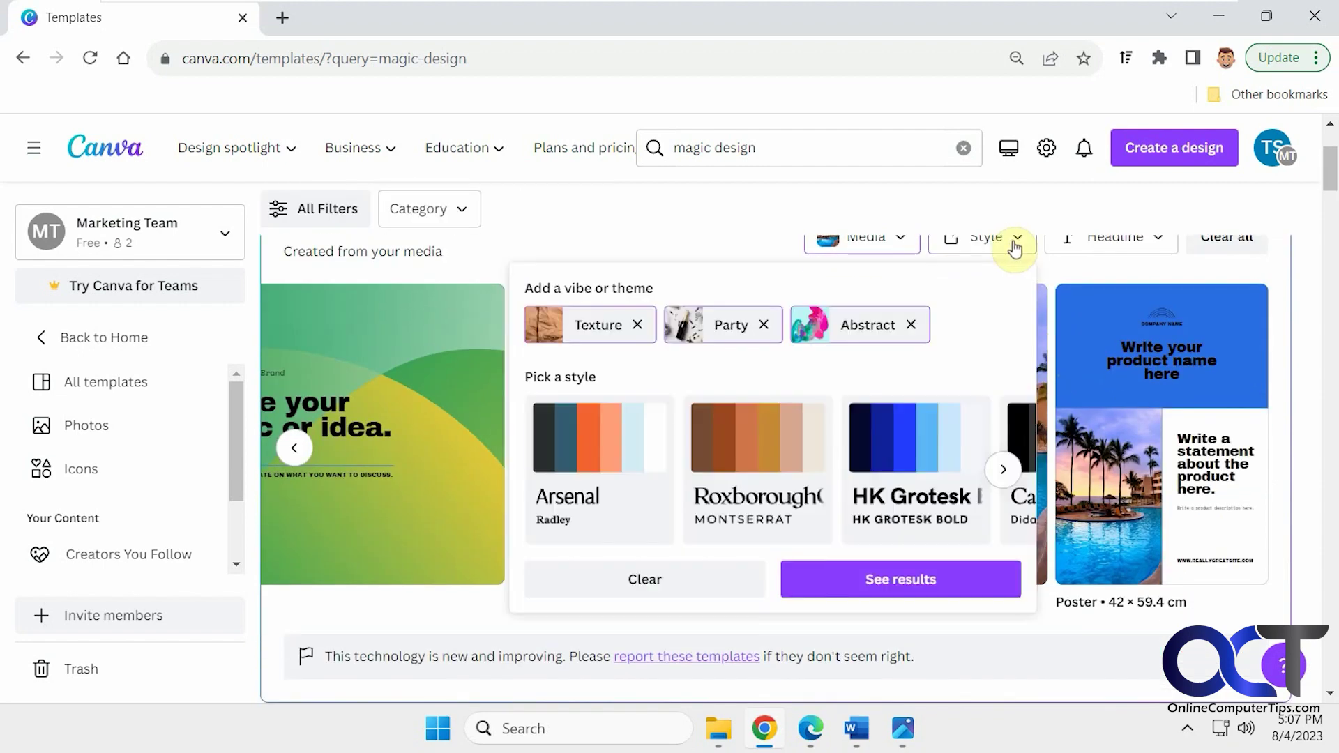
left_click(608, 457)
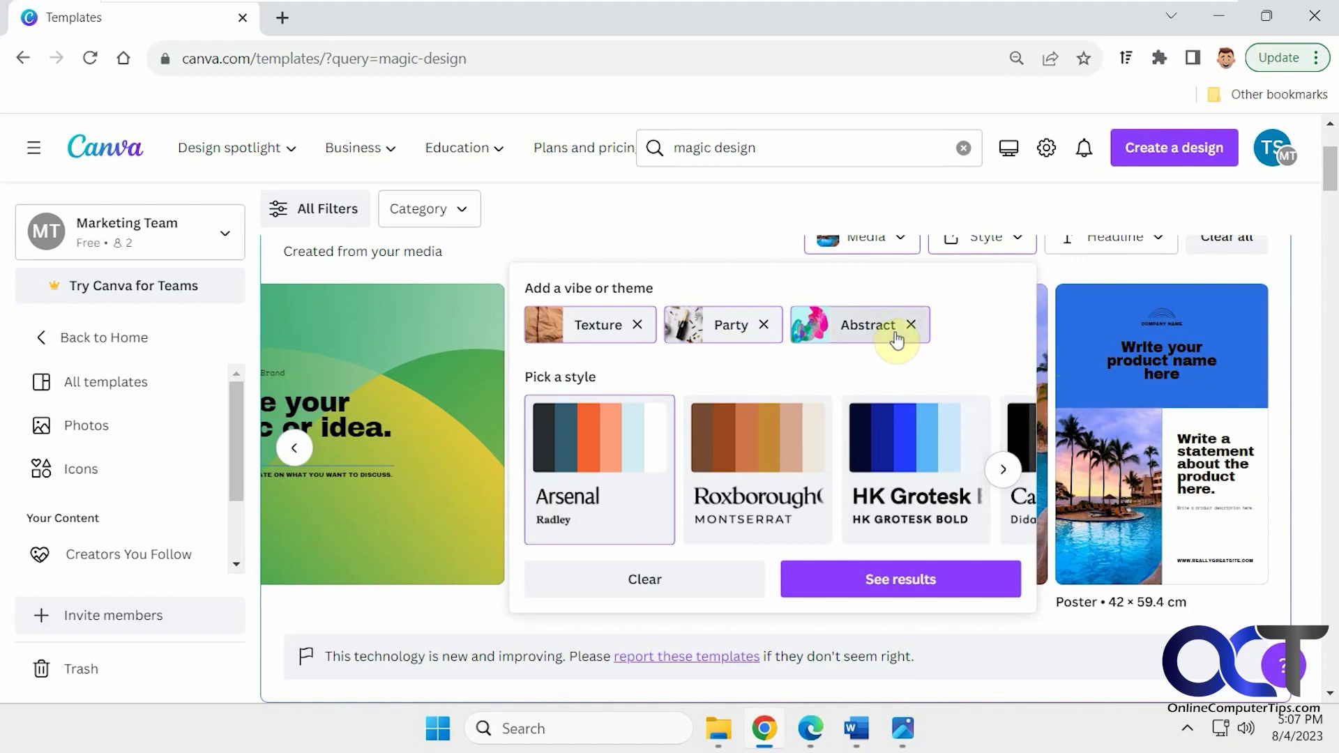
left_click(637, 325)
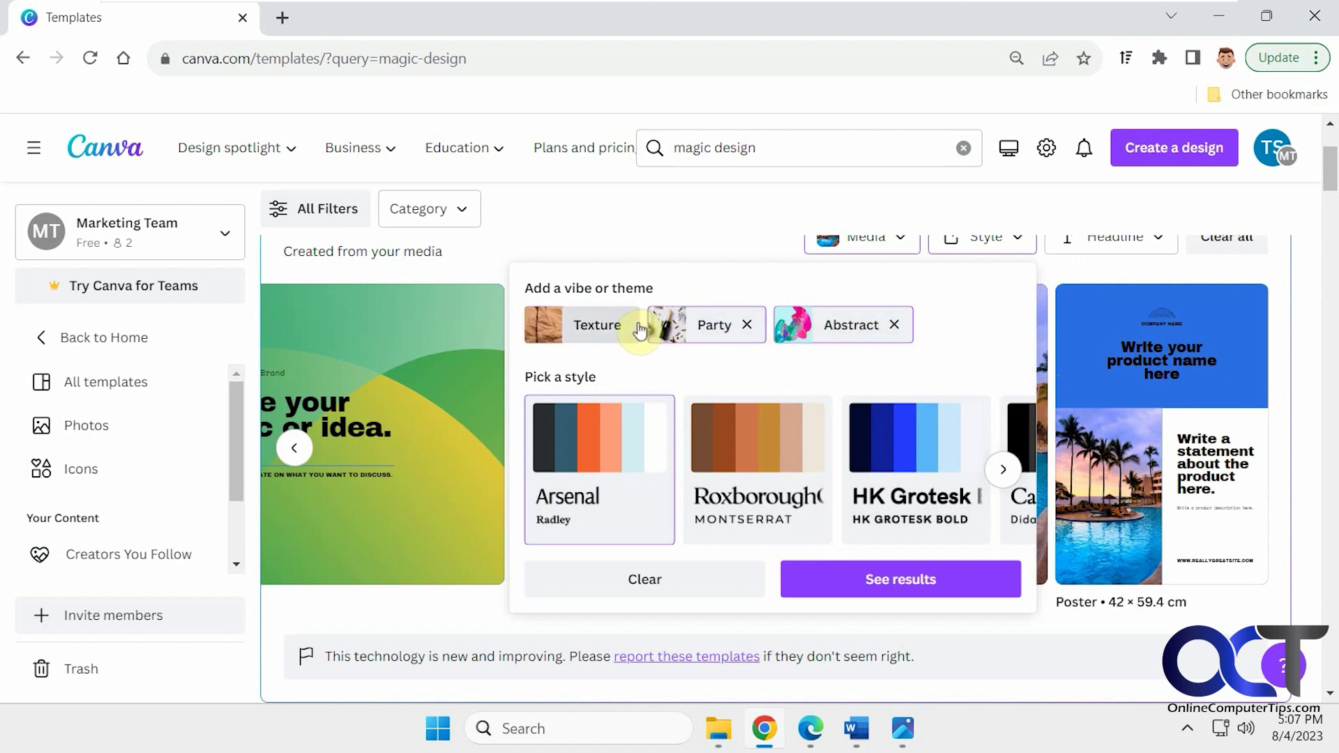
left_click(899, 570)
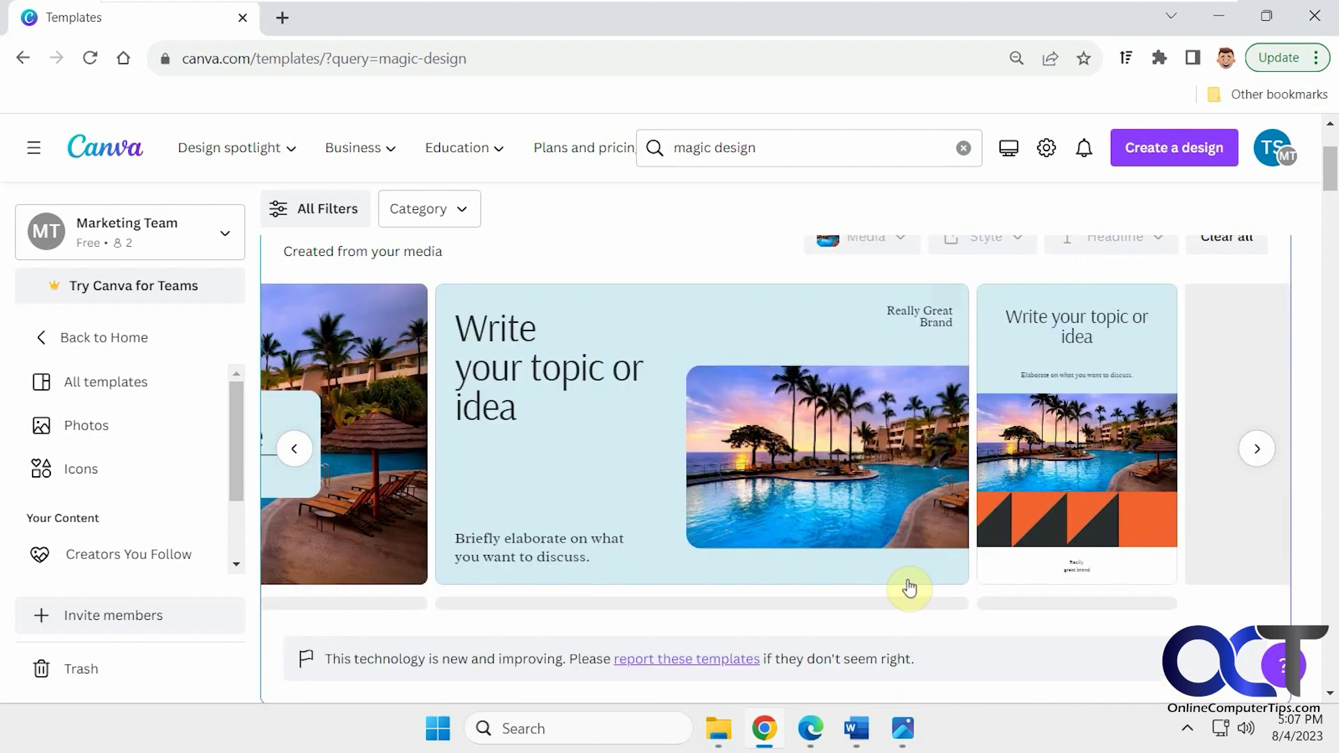
left_click(1257, 448)
left_click(1257, 448)
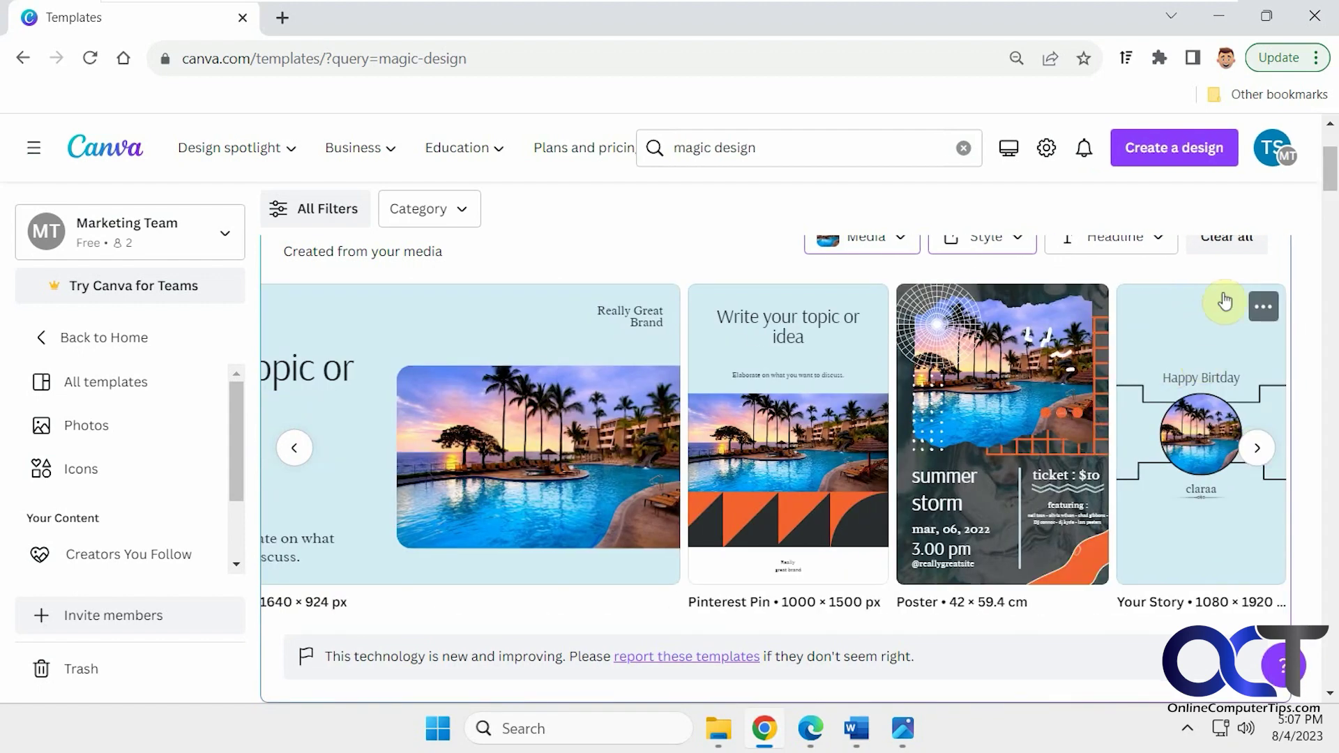
Step: Add the headline "Check out our new pool!" to the Magic Design results
left_click(1158, 245)
left_click(844, 265)
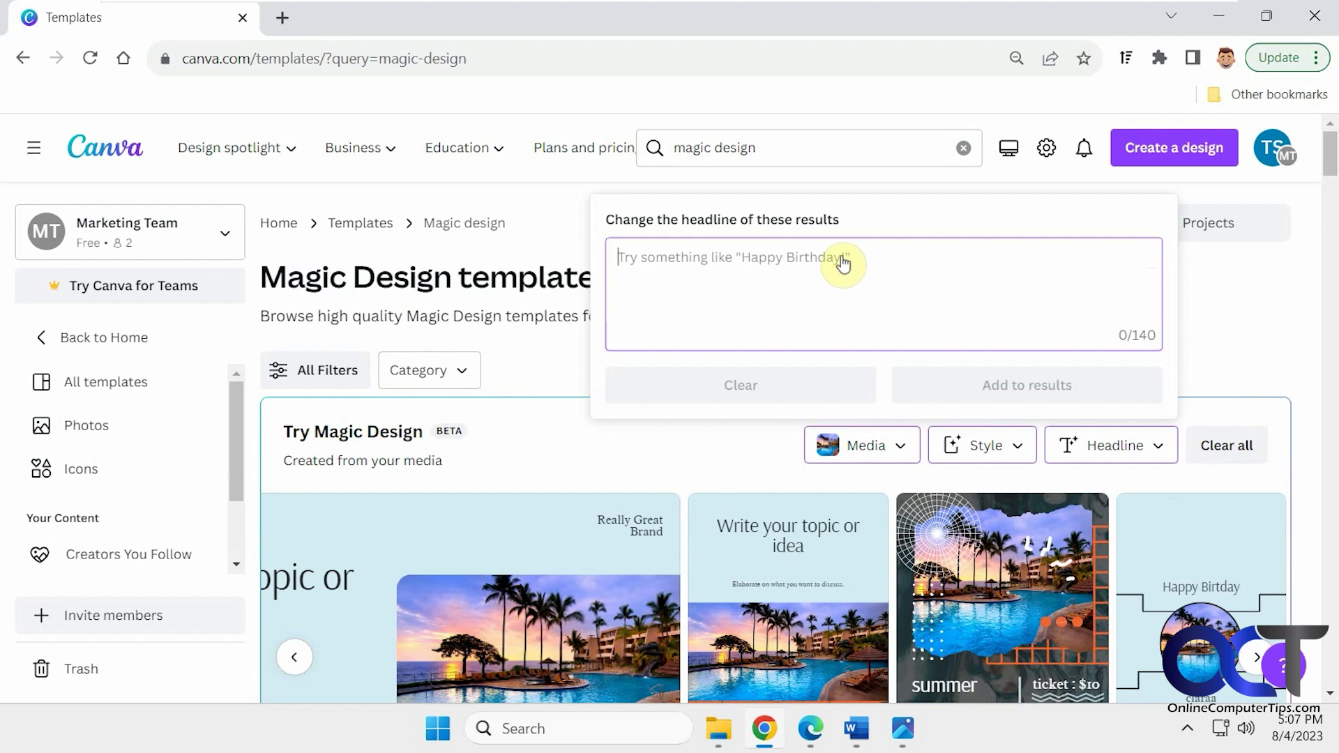
type("Check out our new pool!")
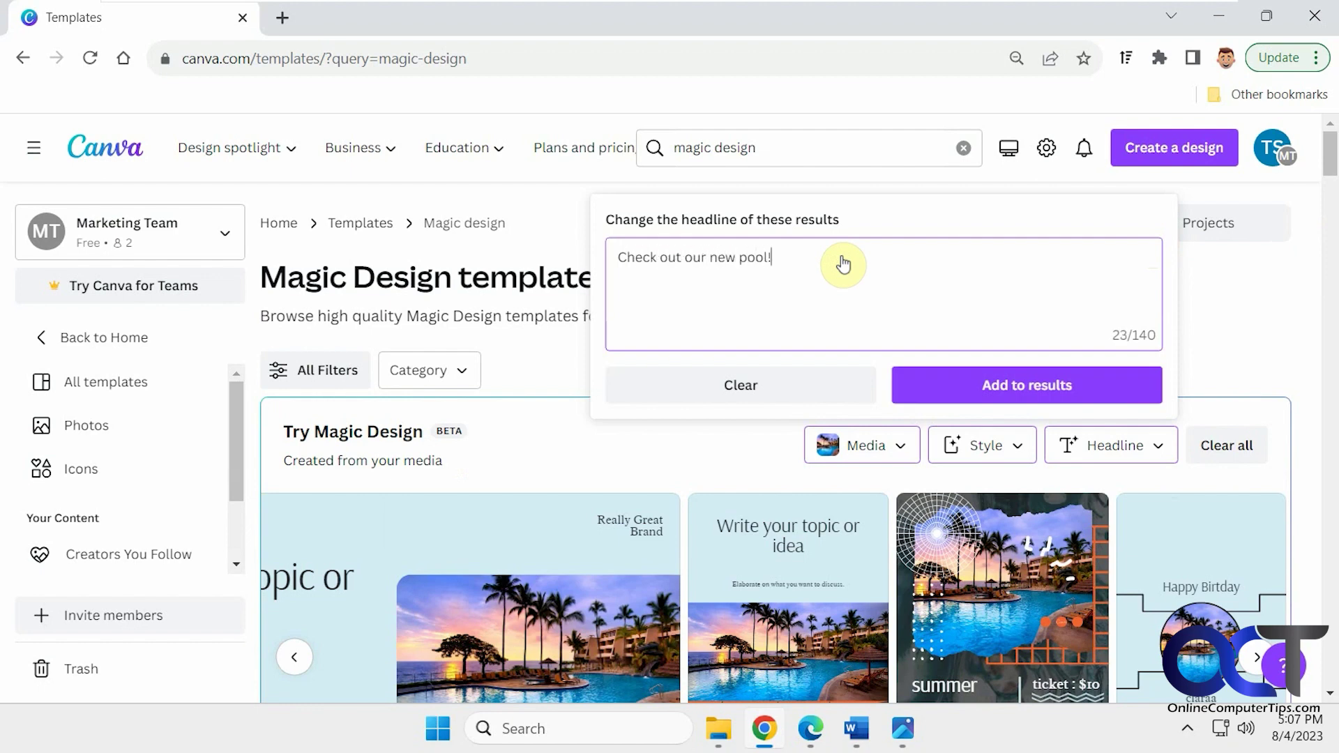
left_click(976, 393)
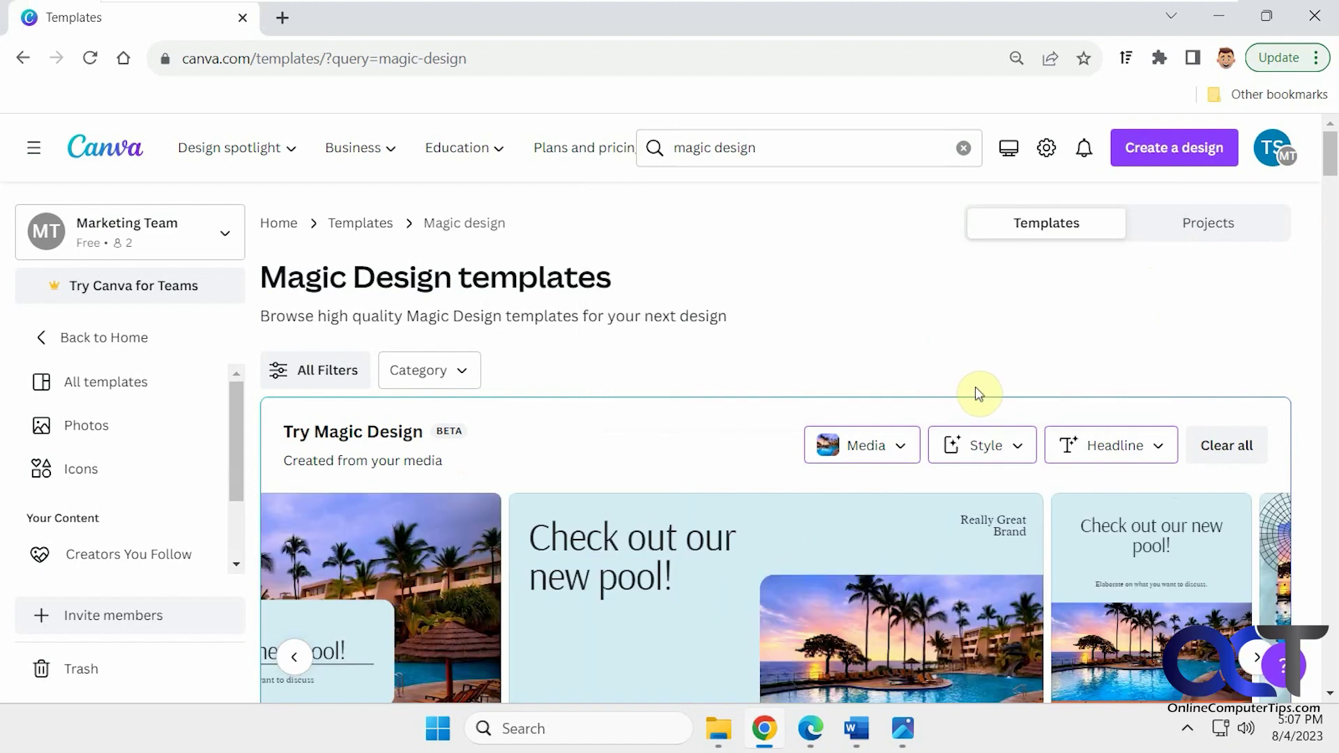
Step: Browse the results with the new headline and preview the 42 × 59.4 cm Poster template
scroll(973, 393, "down", 3)
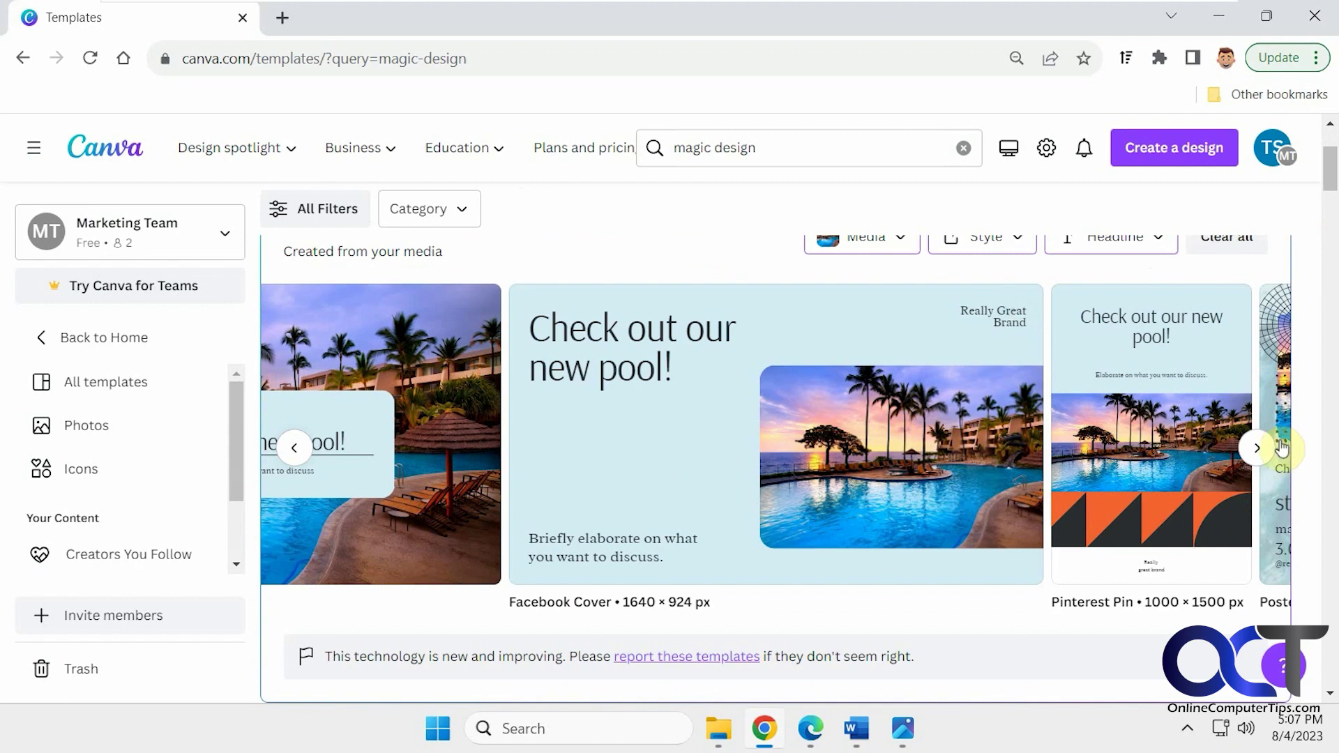
left_click(1257, 449)
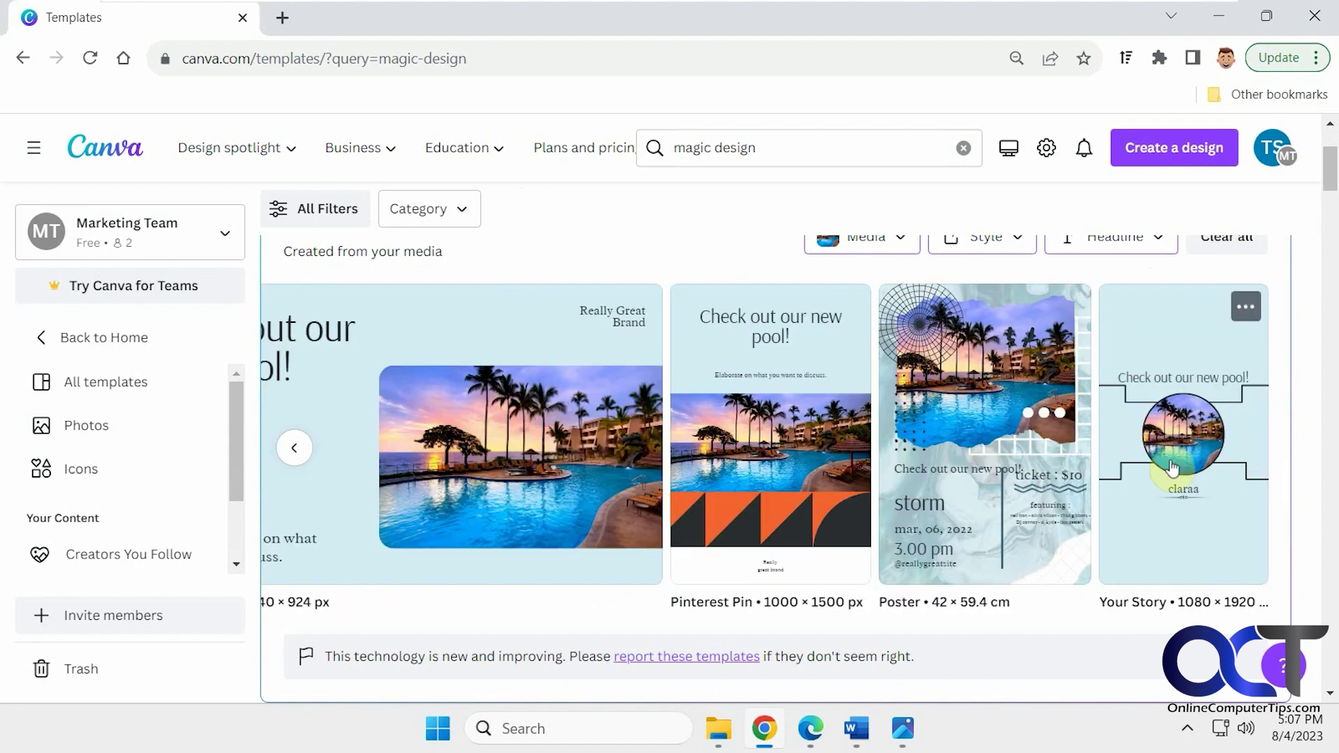
mouse_move(1029, 463)
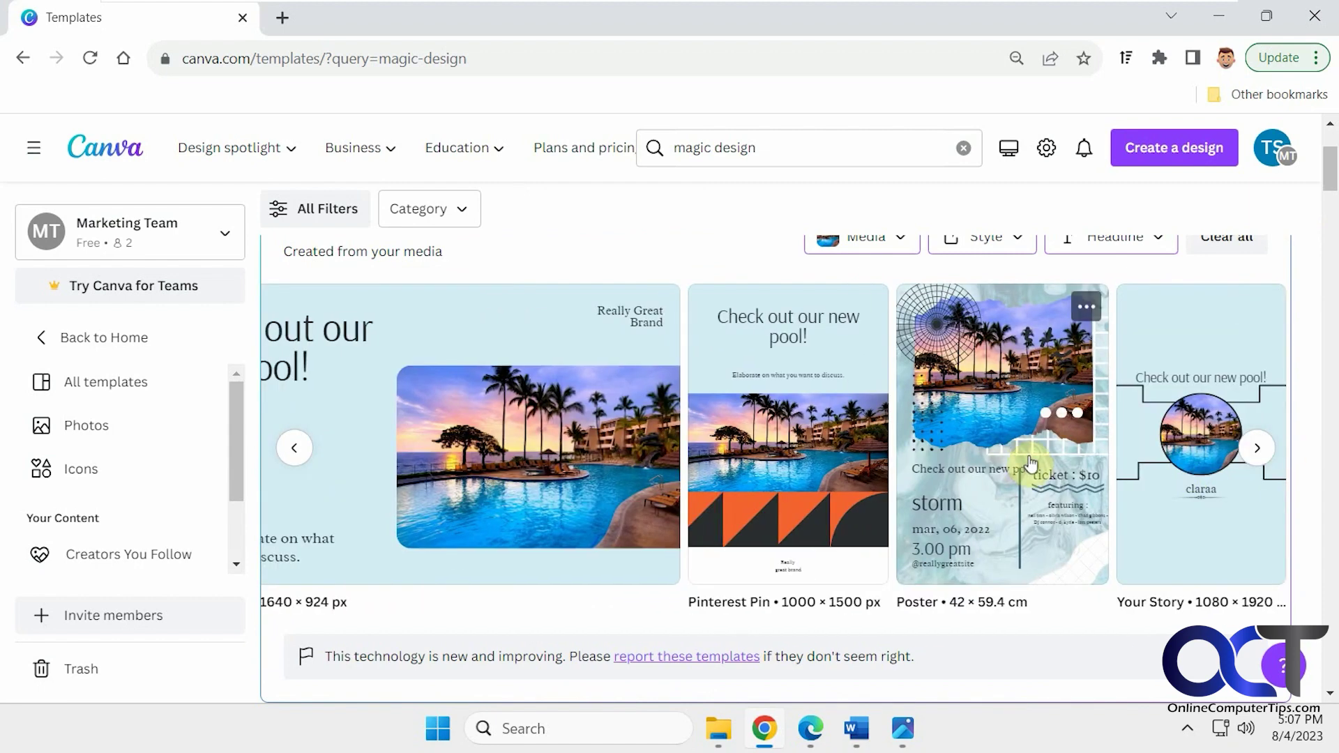
left_click(1086, 313)
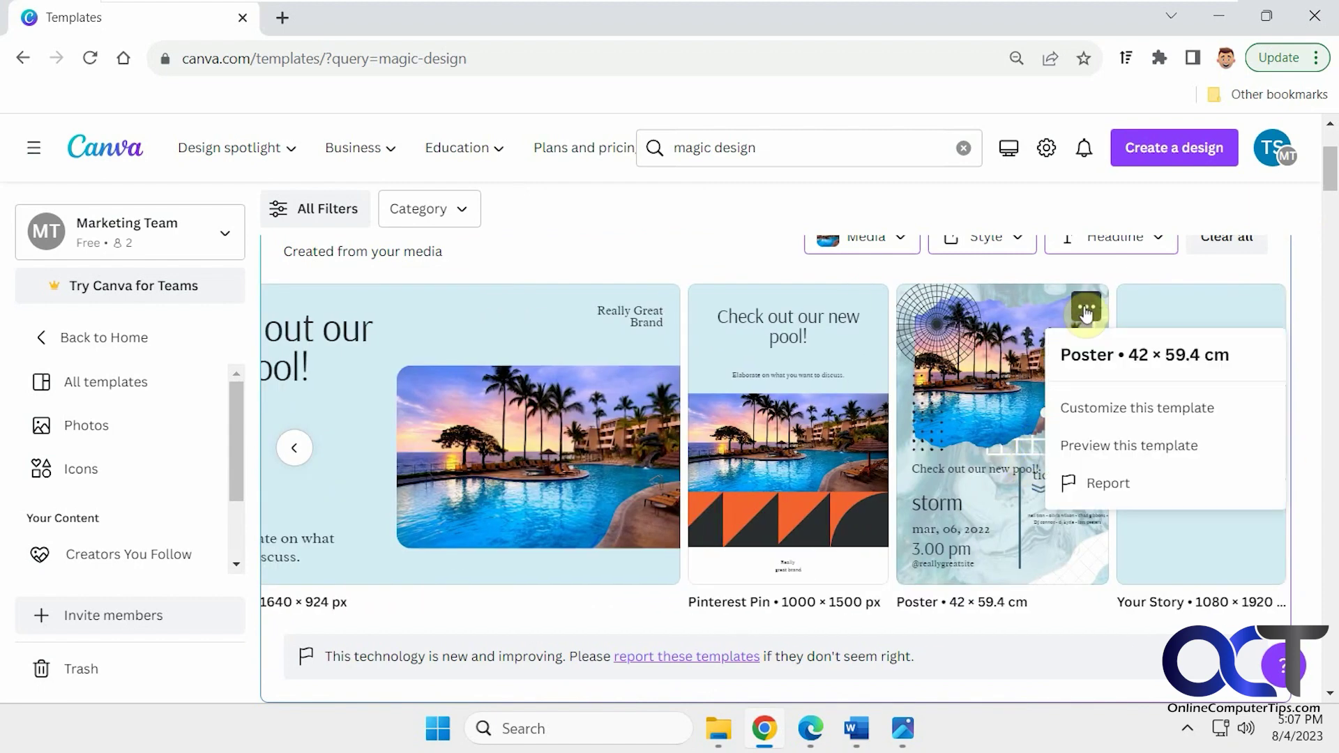
left_click(1112, 446)
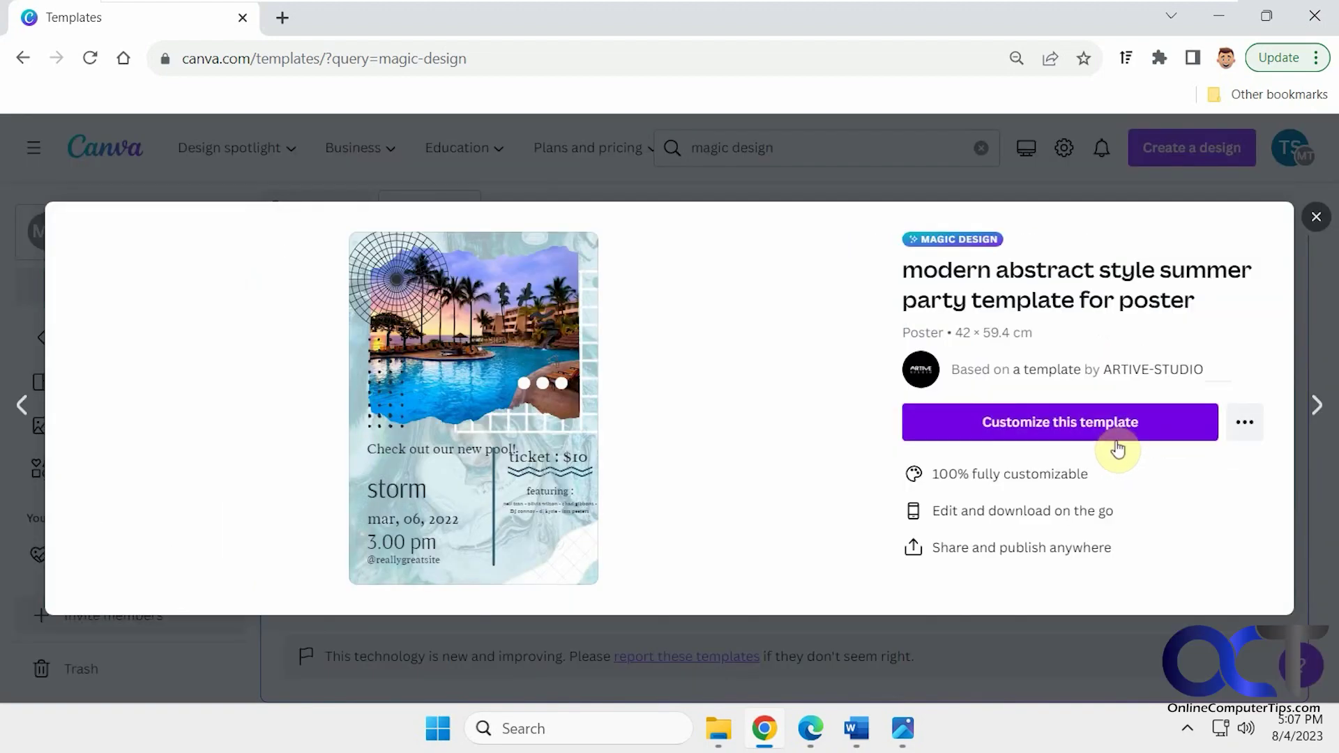
left_click(1316, 217)
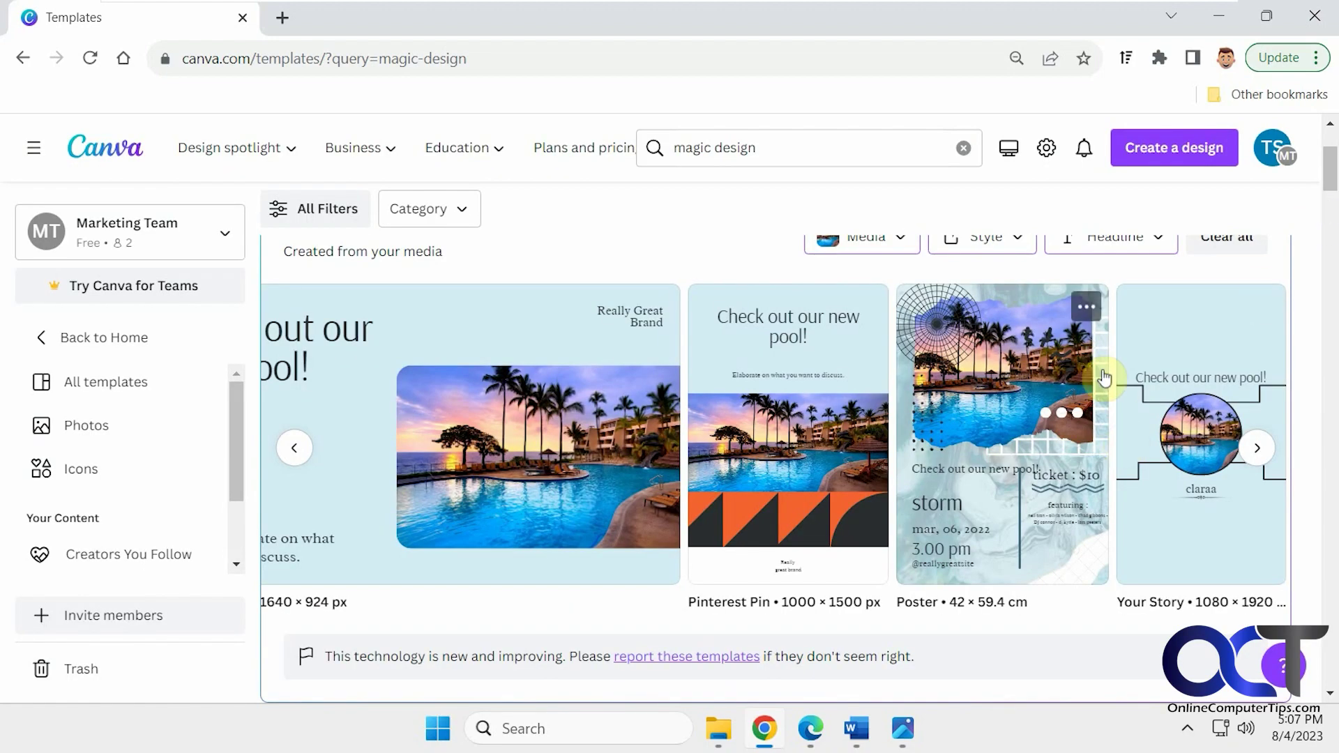
Step: Open the 42 × 59.4 cm Poster template for customizing and show the elements available for it
left_click(1086, 307)
left_click(1109, 411)
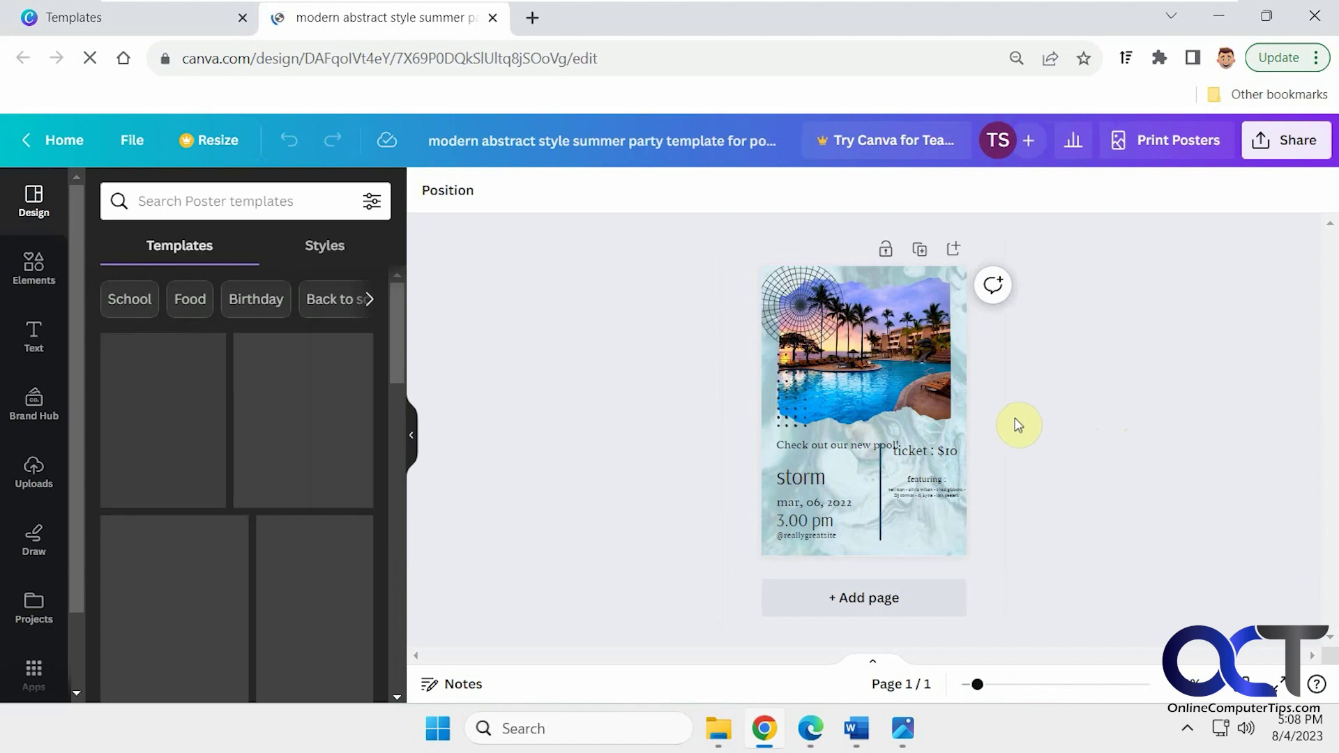
scroll(1020, 420, "up", 2)
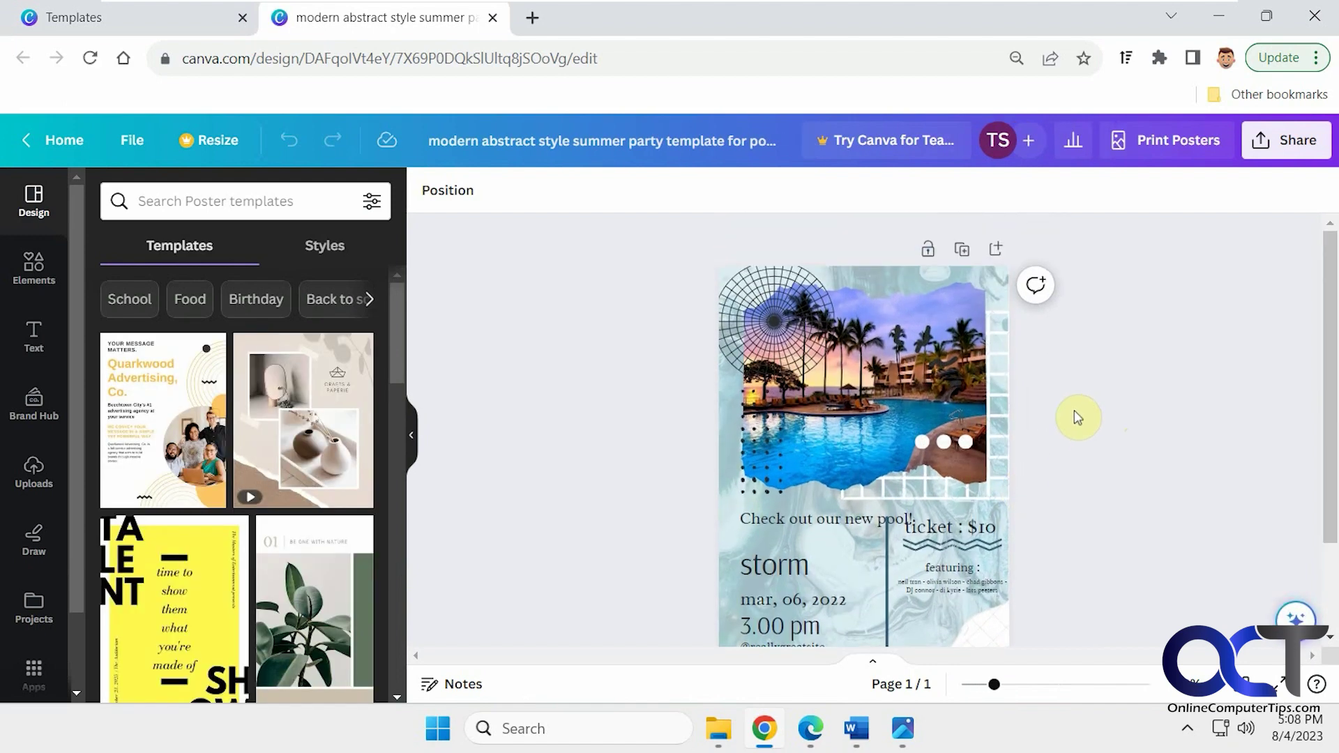
left_click(33, 267)
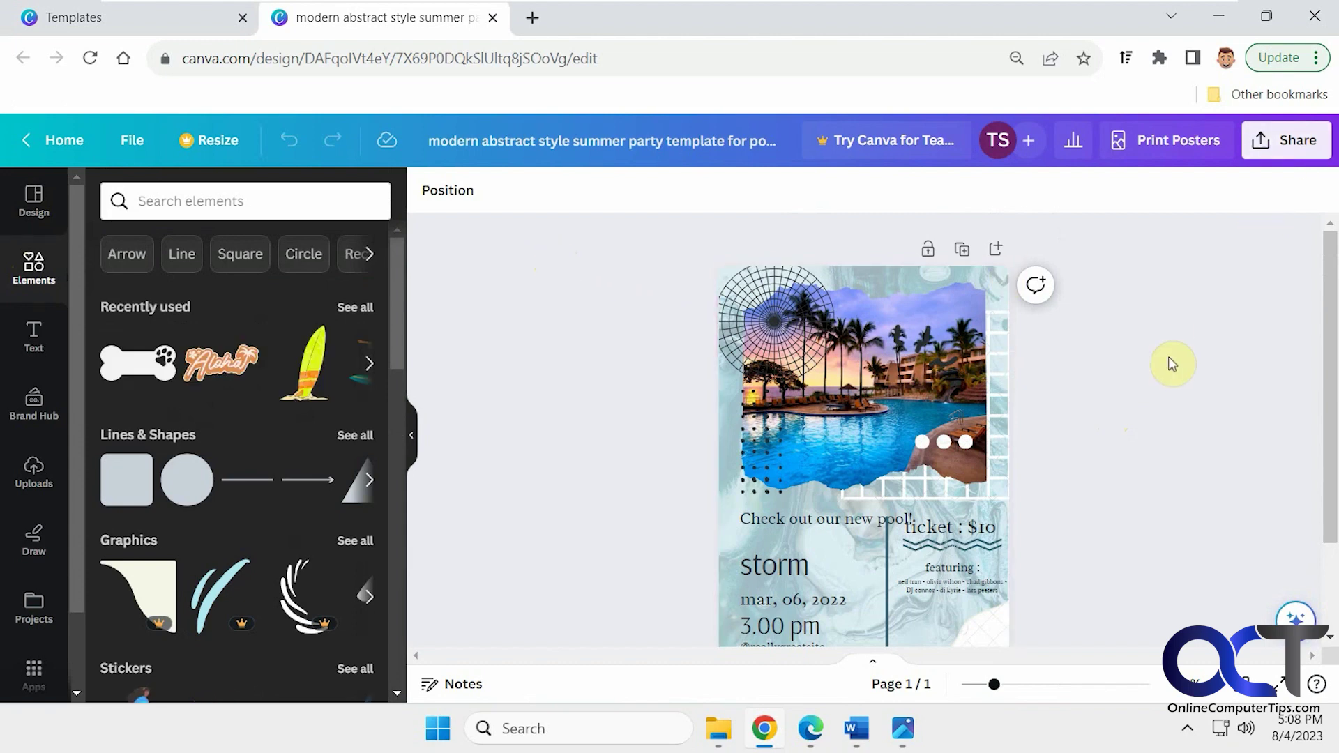
Step: Return to the Magic Design results and review the style choices and the Poster template's options
left_click(169, 23)
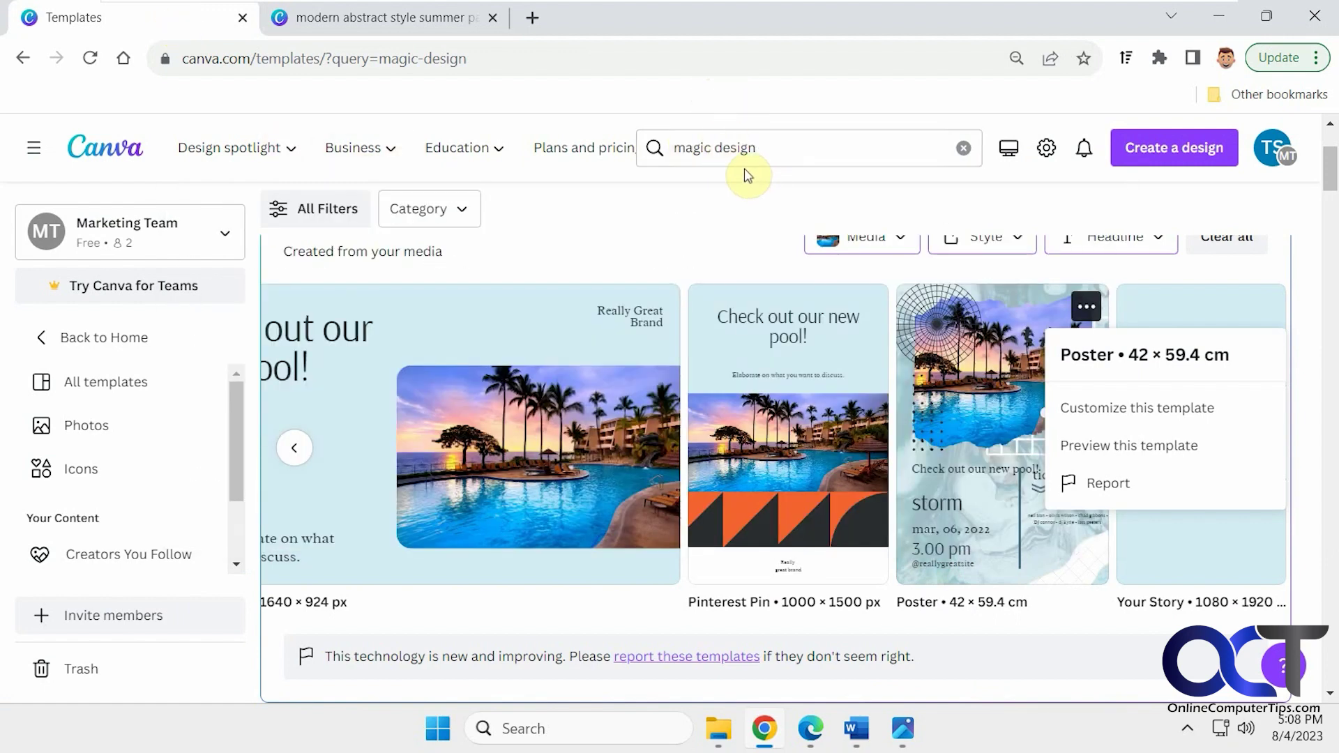
scroll(858, 237, "up", 2)
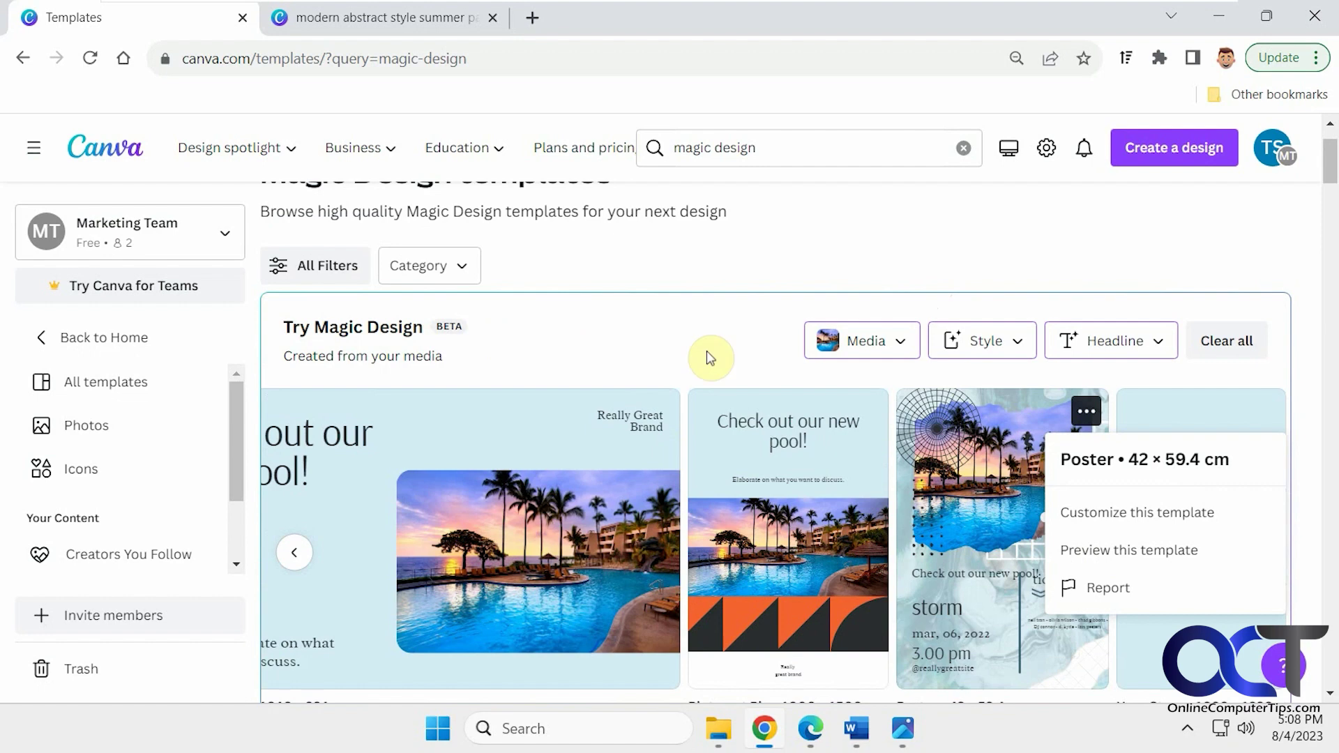
left_click(1008, 345)
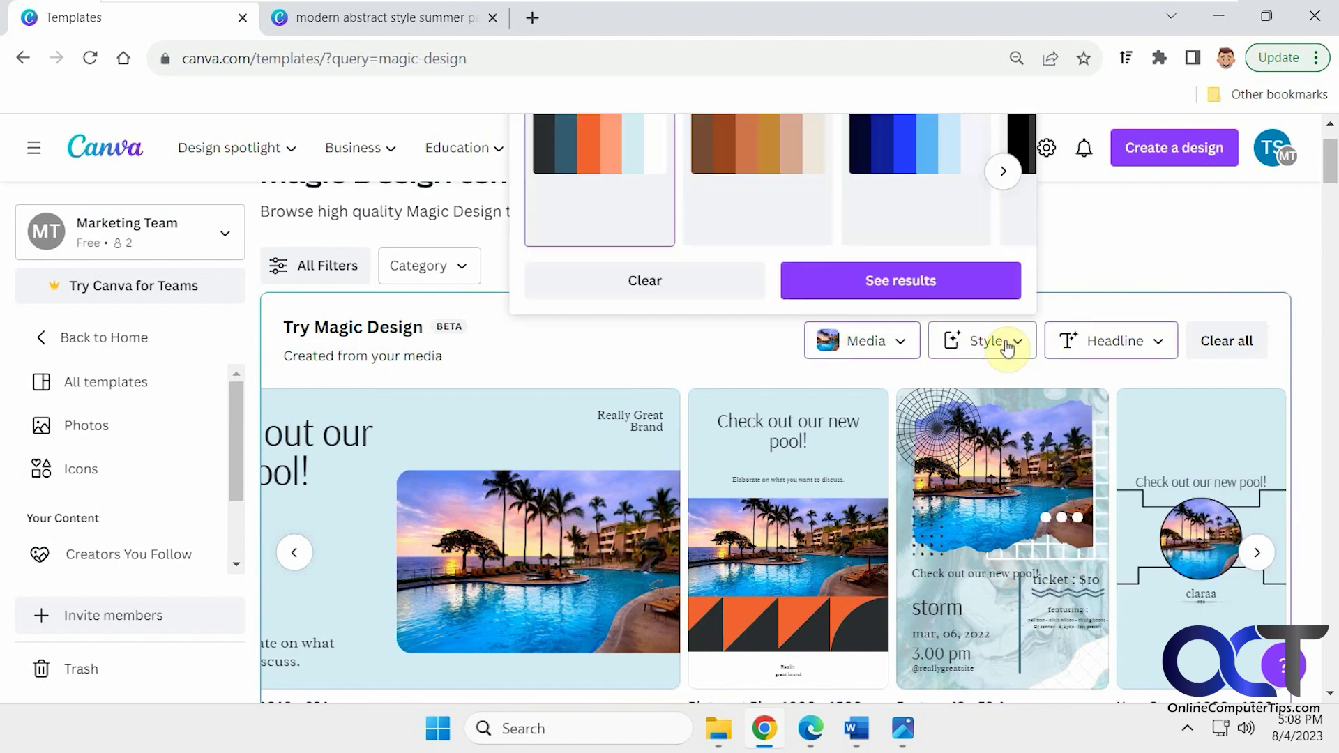
left_click(1007, 349)
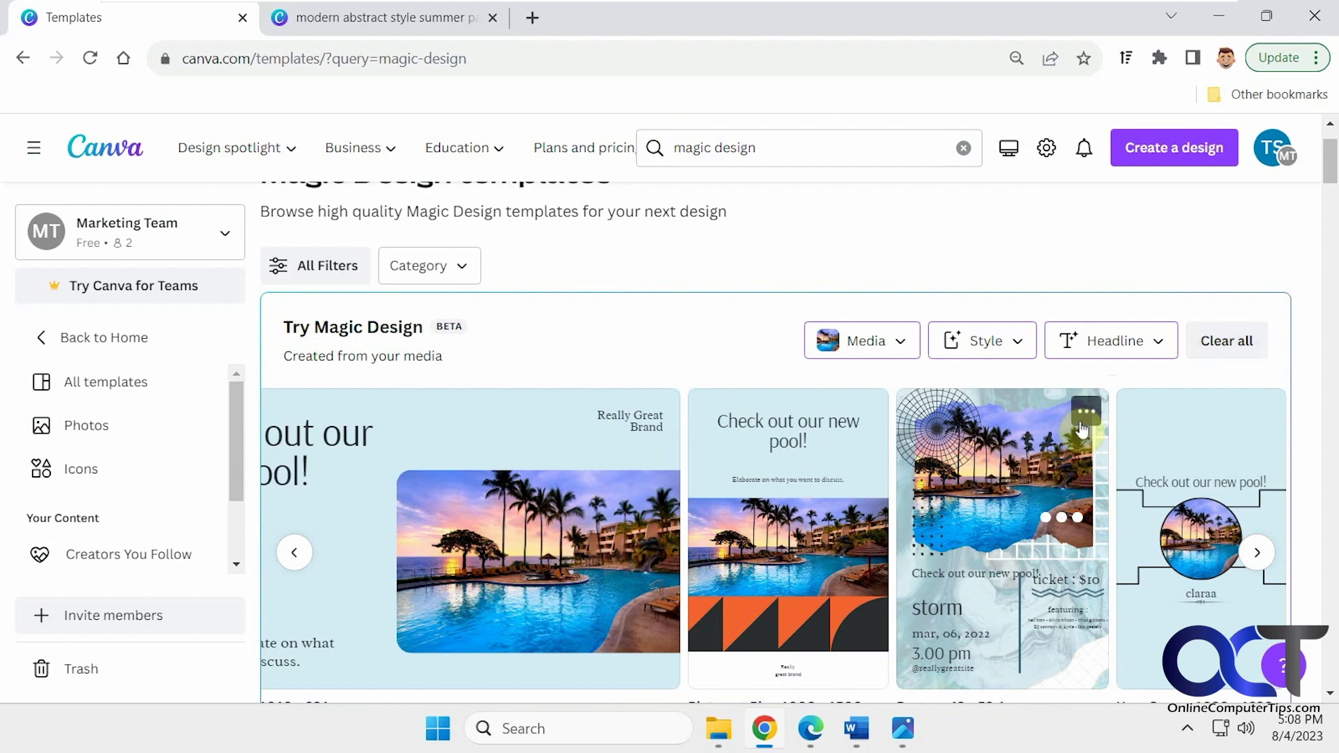
left_click(1086, 417)
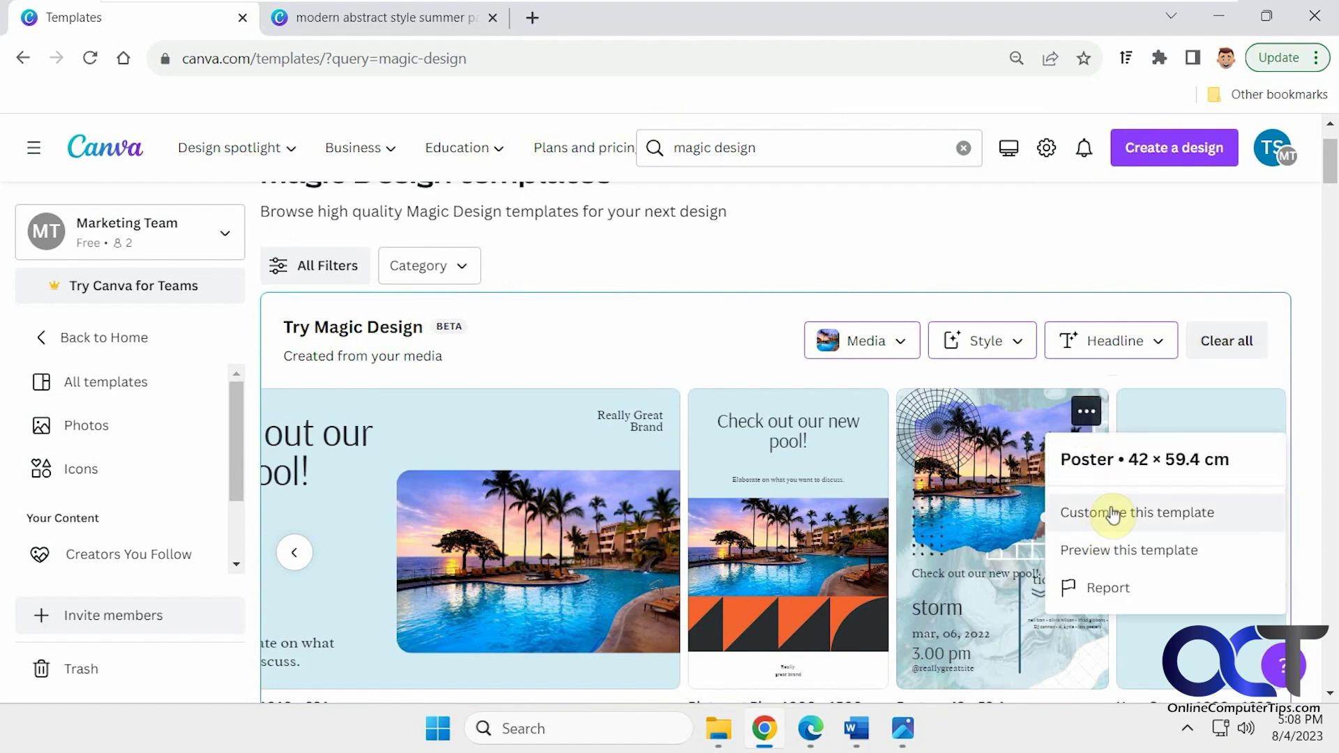
left_click(964, 284)
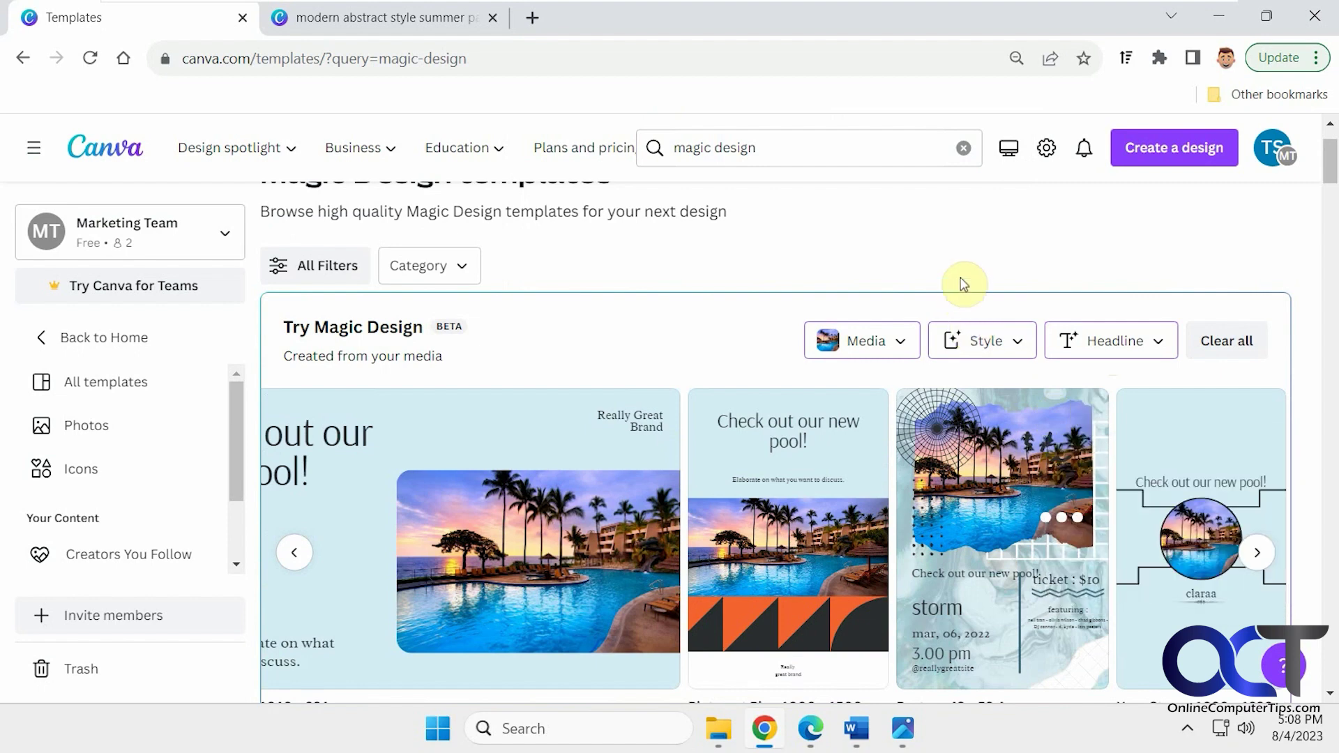